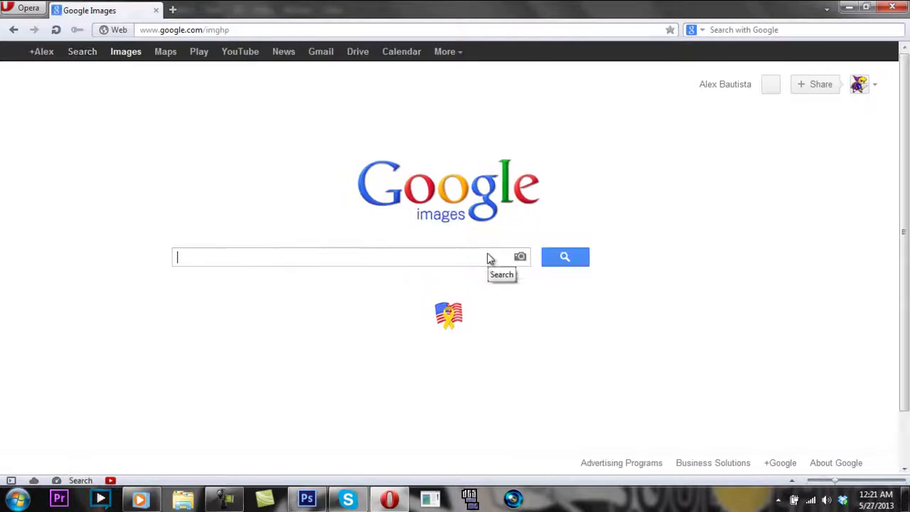
- Search Google Images for "Arceus Wallpaper" and open the preview of the gold wallpaper with the ARCEUS lettering
text(paper)
key(Return)
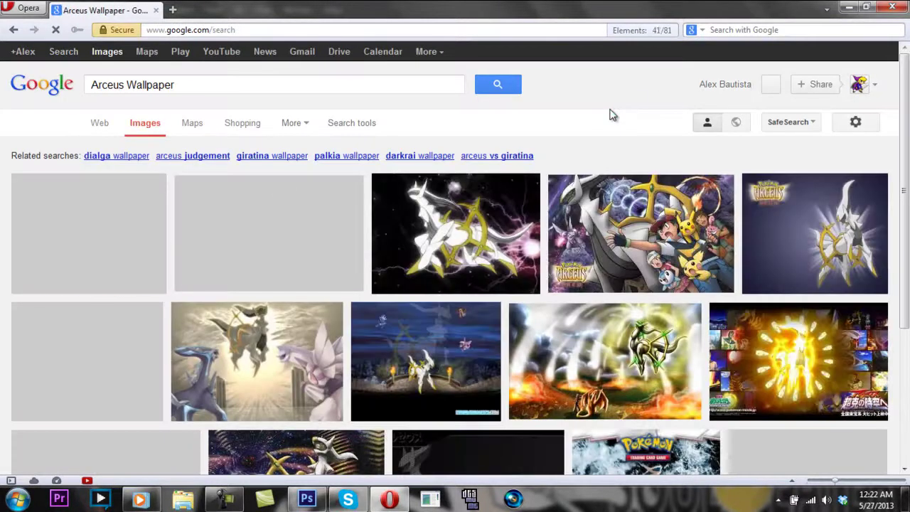
scroll(613, 114, down, 3)
scroll(608, 345, down, 5)
scroll(606, 341, down, 2)
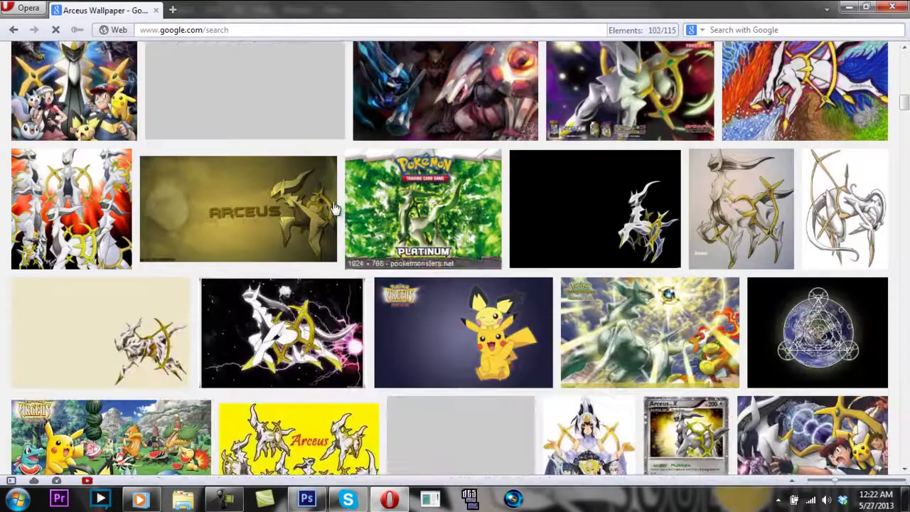
scroll(383, 135, down, 4)
scroll(385, 133, up, 3)
click(267, 199)
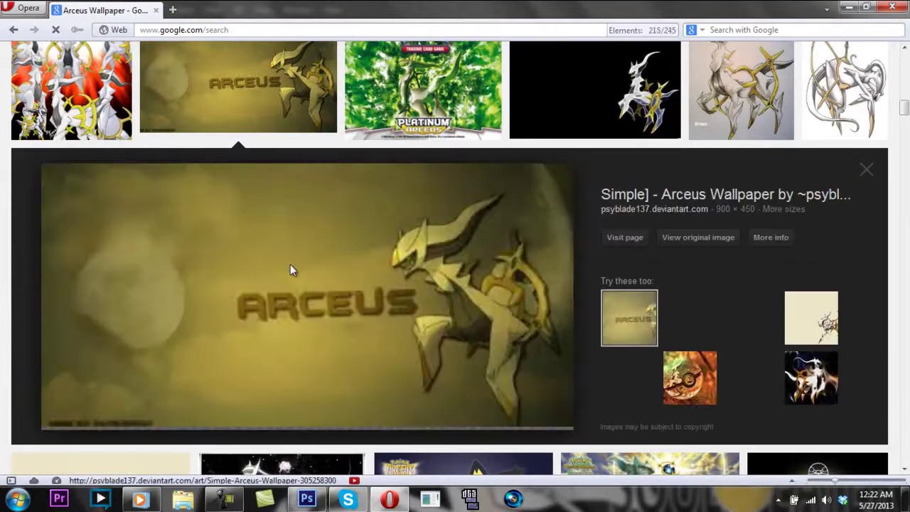
- Copy the previewed wallpaper image, switch to Photoshop and paste it into the contest entry document
right_click(290, 265)
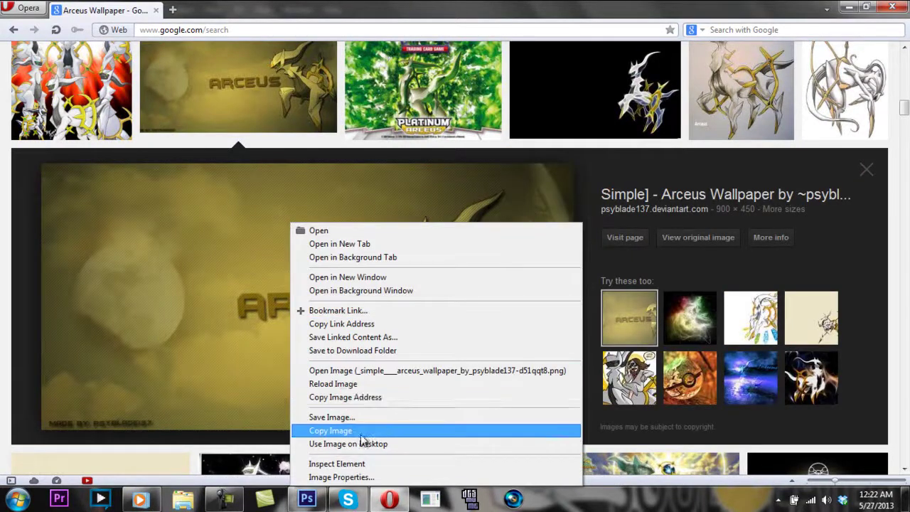
click(360, 432)
key(alt+Tab)
key(ctrl+v)
- Stretch the pasted wallpaper with Free Transform until it covers the entire canvas
key(ctrl+t)
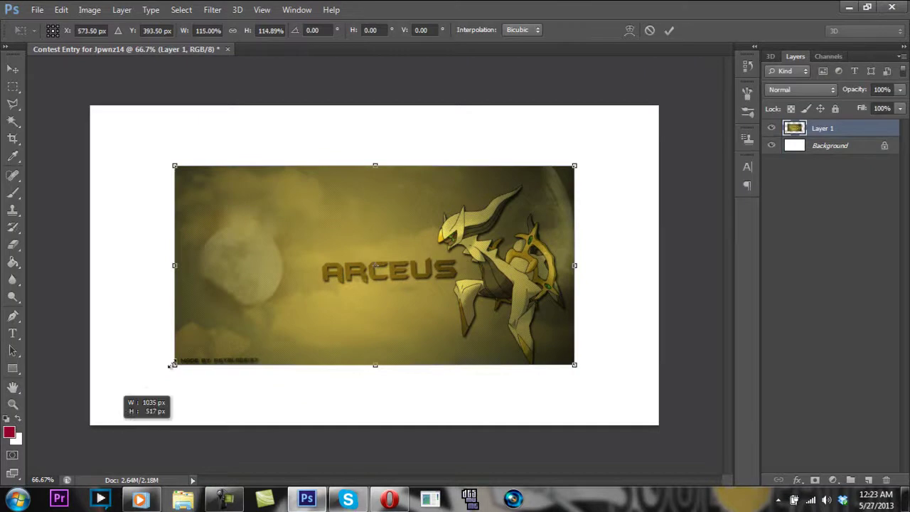
drag(148, 381, 115, 425)
drag(575, 287, 658, 275)
drag(386, 425, 387, 439)
drag(114, 166, 91, 106)
key(Return)
key(ctrl+t)
drag(90, 274, 83, 273)
key(Return)
- Draw a rectangle about 912 × 689 px over the canvas's left part, leaving a narrow margin, and rasterize its layer
click(13, 369)
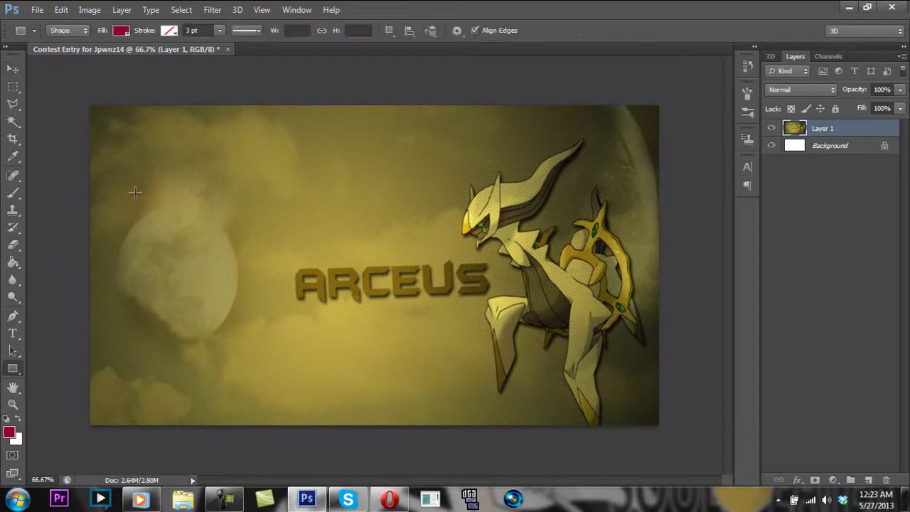
drag(97, 112, 331, 368)
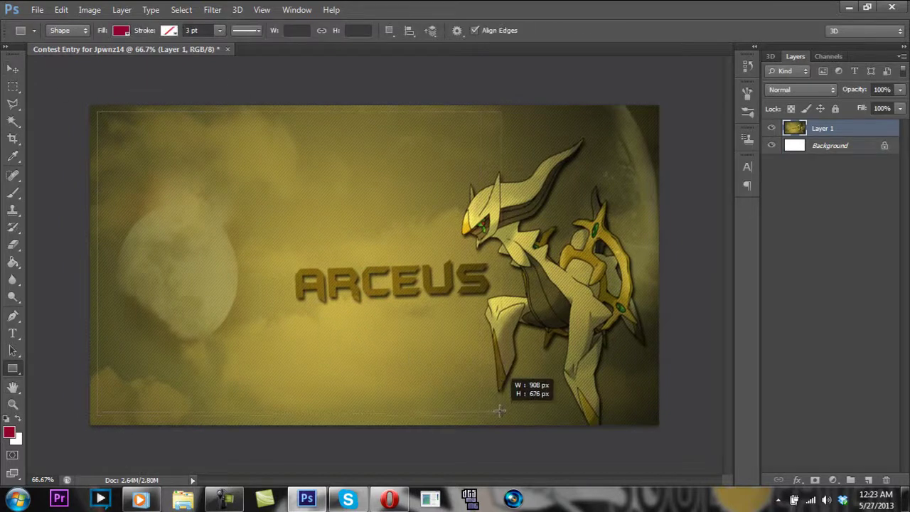
drag(500, 415, 502, 417)
right_click(796, 134)
right_click(837, 128)
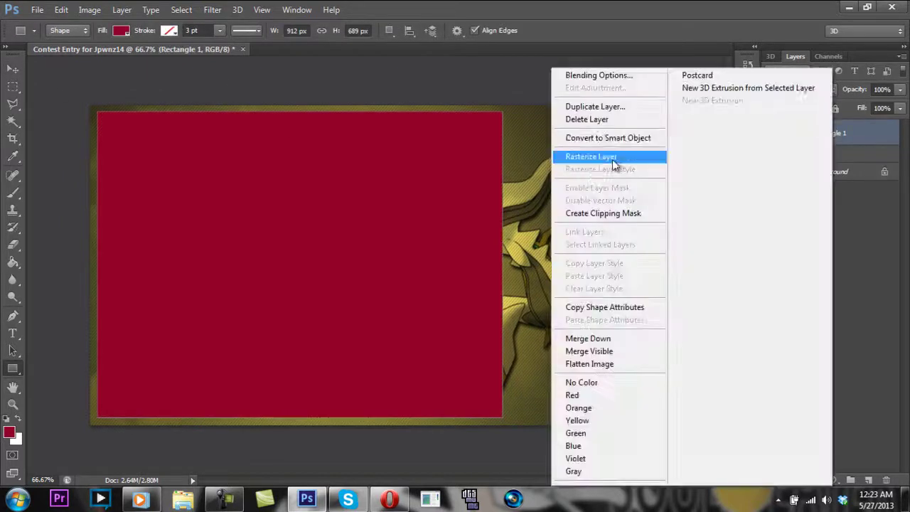
click(591, 157)
- Set the rectangle layer's opacity to 100% and add a black outside Stroke
double_click(791, 131)
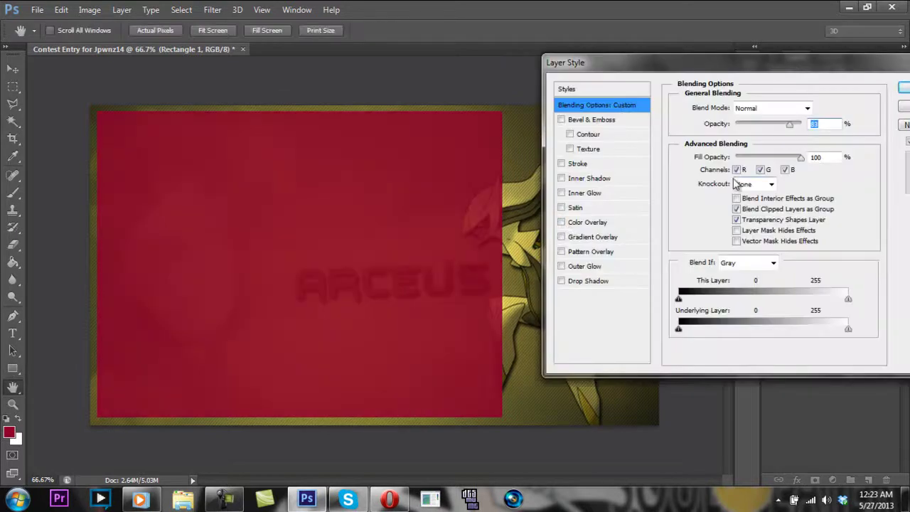
text(100)
click(560, 164)
click(616, 165)
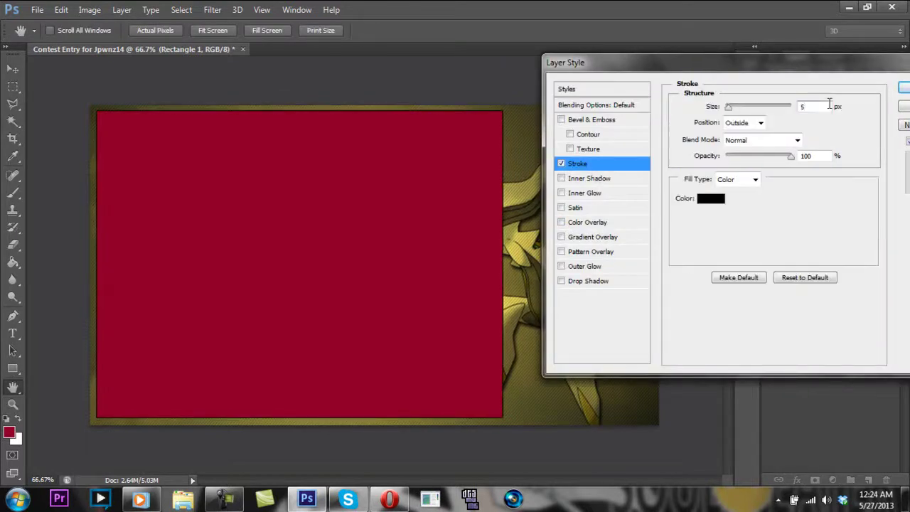
- Add a neutral dark gray Color Overlay to the rectangle
click(577, 221)
click(819, 107)
click(660, 274)
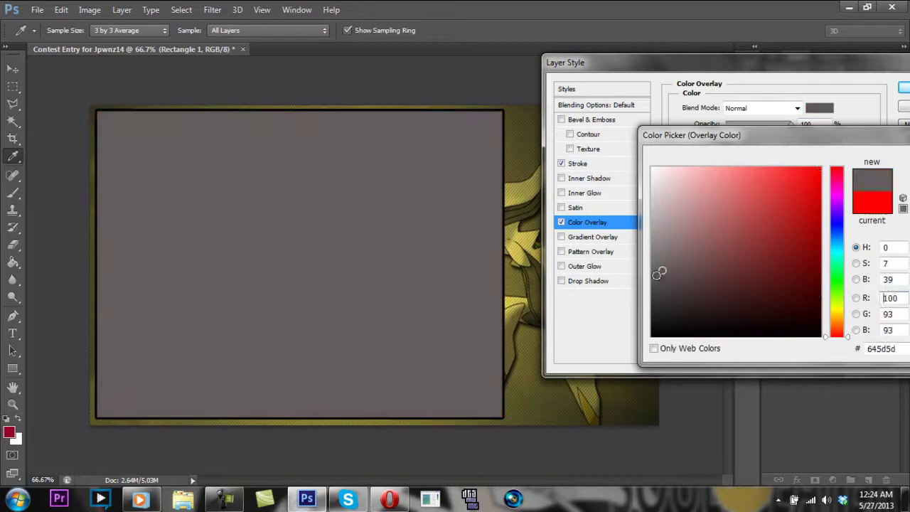
drag(658, 275, 650, 276)
key(Return)
- Enable a Gradient Overlay on the rectangle and set the Color Overlay's opacity to 40%
click(589, 238)
click(587, 223)
text(5)
text(0)
key(BackSpace)
key(BackSpace)
text(40)
- Change the Color Overlay's color to a lighter neutral gray
drag(819, 126, 649, 284)
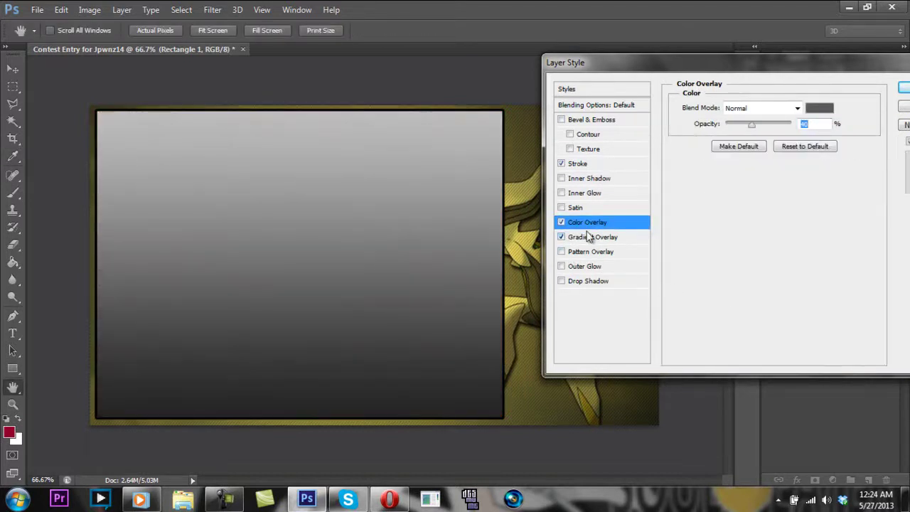
click(819, 108)
click(656, 258)
key(Return)
- Add a Pattern Overlay to the rectangle using the dark olive pattern near the end of the pattern list
click(610, 252)
click(768, 154)
scroll(767, 235, down, 15)
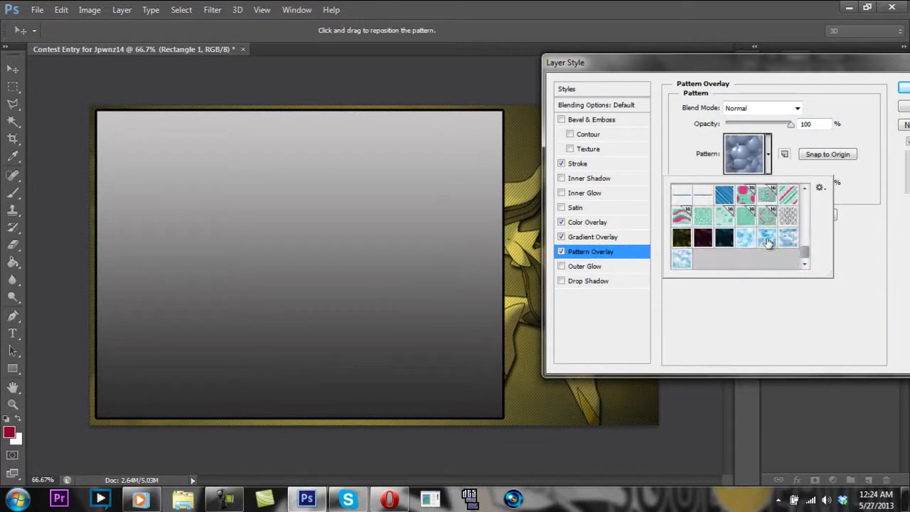
double_click(681, 238)
- Lower the Gradient Overlay's opacity so the pattern shows through, apply the layer style and collapse the effects list
click(595, 226)
click(630, 238)
drag(798, 125, 784, 133)
key(Return)
click(895, 128)
- Add a smooth Inner Bevel to the rectangle with size 7 px and soften 16 px
right_click(857, 131)
click(611, 76)
click(591, 119)
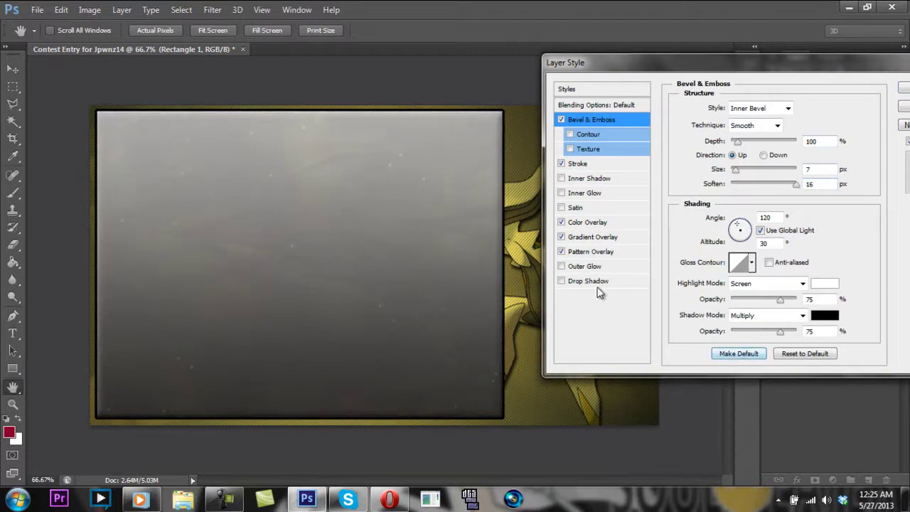
- Add a Drop Shadow and a pale yellow Outer Glow to the rectangle and apply the layer style
click(588, 281)
click(584, 266)
click(759, 192)
click(746, 210)
key(Return)
- Nudge the rectangle slightly downward on the canvas
click(14, 67)
key(Down)
key(Down)
click(35, 11)
click(273, 142)
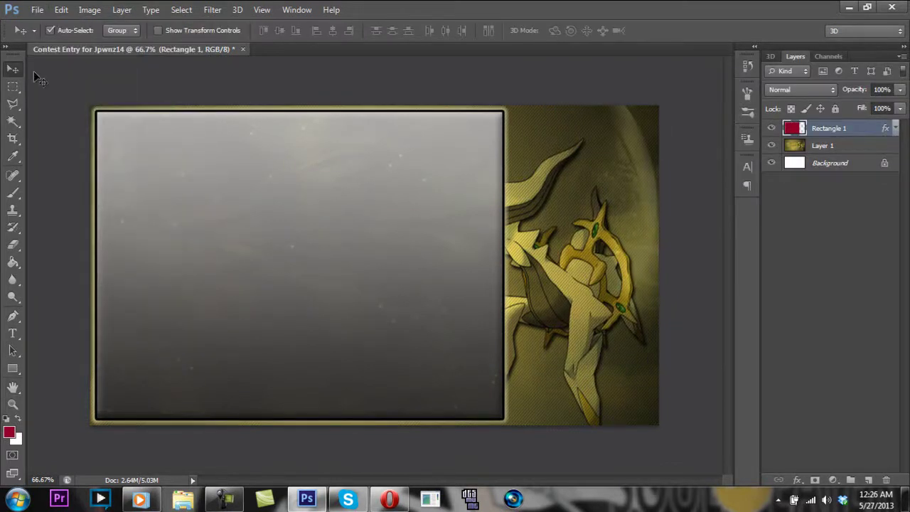
- Select the rectangle's interior with the Rectangular Marquee and delete it, leaving only a thin frame
key(z)
click(140, 142)
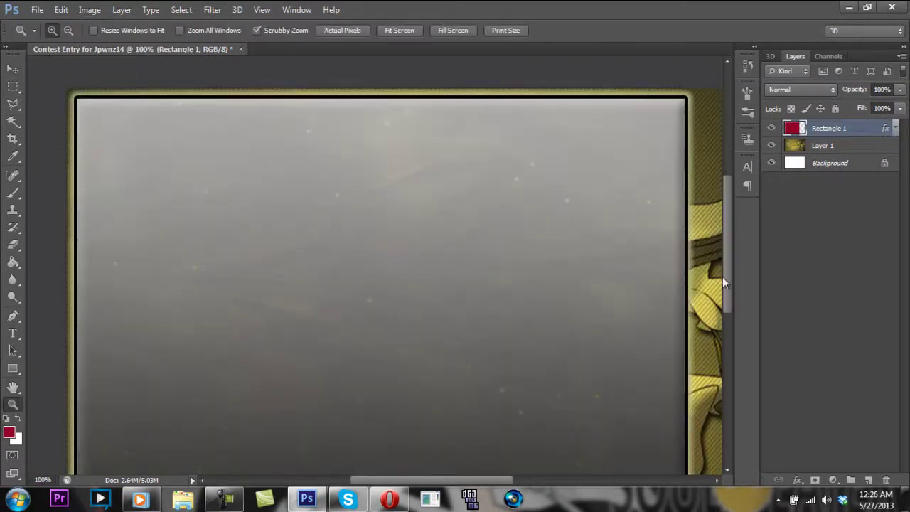
click(14, 88)
drag(464, 335, 683, 412)
key(Delete)
scroll(688, 369, up, 5)
- Duplicate the wallpaper layer, Layer 1, and hide the duplicate
click(857, 146)
right_click(857, 146)
click(615, 107)
key(Return)
click(772, 146)
- Clear the frame's interior from the original Layer 1 and delete the Background layer
click(883, 184)
drag(883, 183, 887, 481)
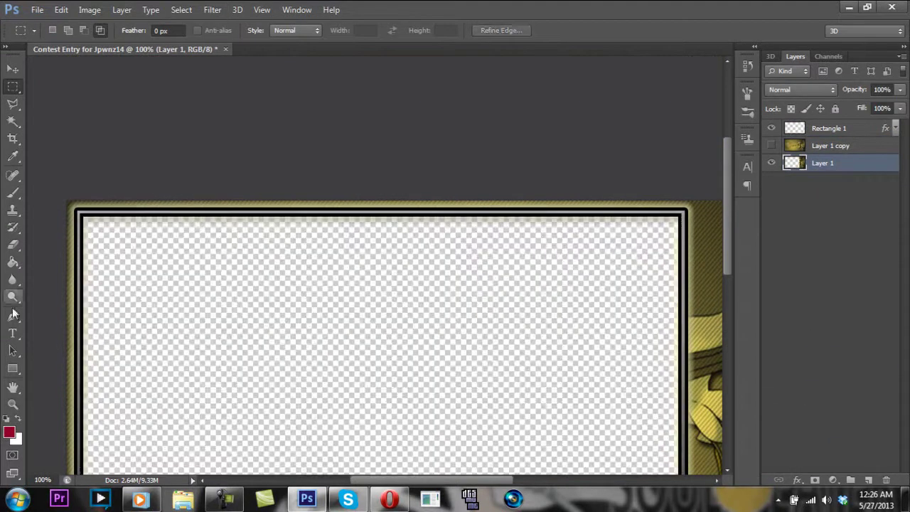
- Rename the hidden wallpaper duplicate layer as "Copy If Need it"
click(13, 404)
click(68, 31)
click(369, 241)
double_click(843, 146)
text(Copy If Need)
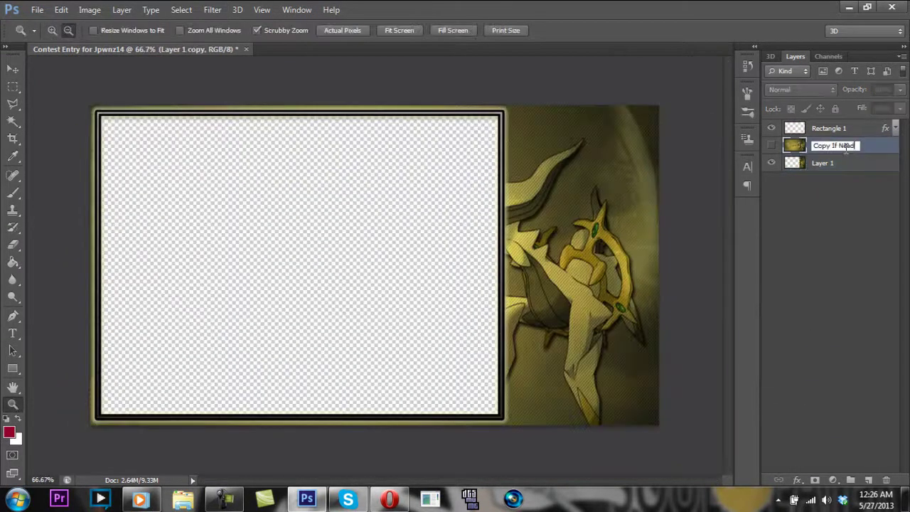
- Start opening an image file and browse from the Desktop to the Dream World Artwork folder
click(13, 69)
click(37, 9)
click(44, 36)
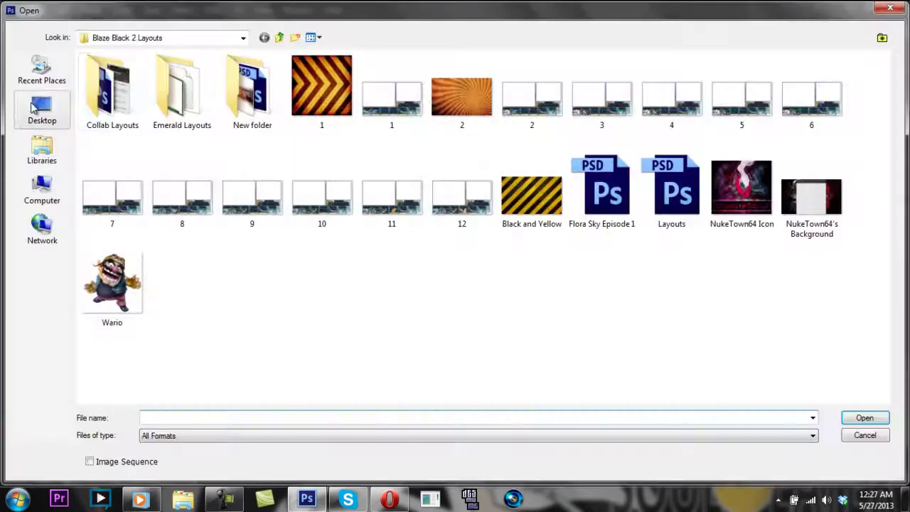
click(42, 112)
double_click(711, 207)
double_click(163, 78)
double_click(179, 89)
double_click(178, 85)
click(264, 37)
double_click(208, 72)
- Find image 493 in the Dream World Artwork folder and open it
click(436, 269)
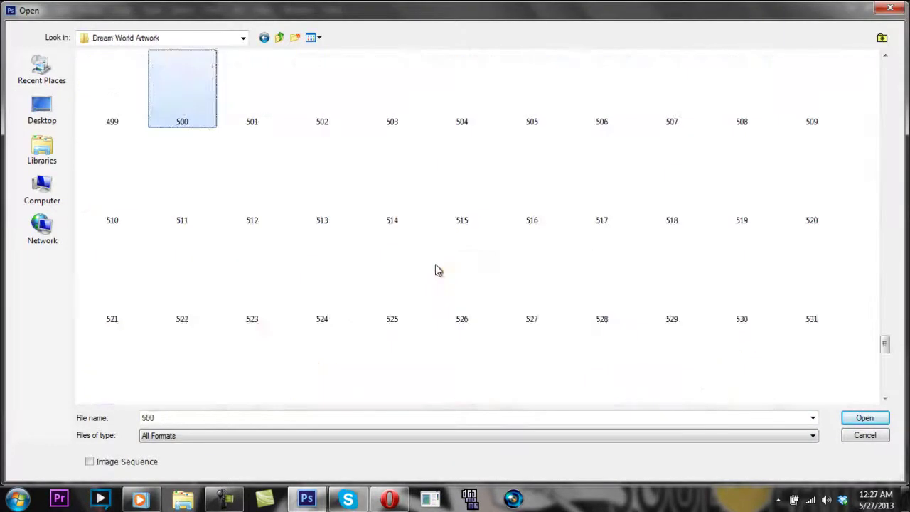
key(2)
key(4)
key(9)
key(Left)
key(Left)
key(Left)
key(Left)
key(Left)
key(Left)
key(Down)
key(Return)
- Bring the Arceus artwork into the contest entry document and move it down beside the frame
drag(363, 257, 576, 165)
key(Down)
key(Down)
key(Down)
key(Down)
key(Down)
key(Down)
key(Down)
key(Down)
key(Down)
key(Down)
key(Down)
key(Down)
key(Down)
key(Down)
key(Down)
key(Down)
key(Down)
key(Down)
key(Down)
key(Down)
- Scale the Arceus artwork down to fit the area beside the frame and nudge it to the right
key(ctrl+t)
drag(658, 289, 617, 234)
key(Return)
key(shift+Right)
key(shift+Right)
key(shift+Right)
key(shift+Down)
key(shift+Right)
key(shift+Right)
key(shift+Right)
- Duplicate the Arceus artwork layer, placing the copy beneath the original with its fill at 20%
right_click(823, 132)
click(622, 111)
key(Return)
drag(842, 130, 846, 155)
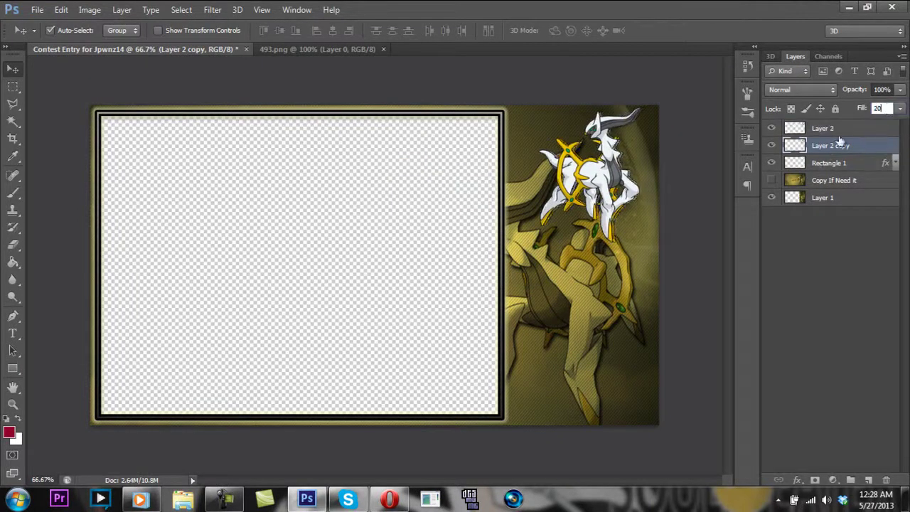
- Add a Stroke layer style to the upper Arceus artwork layer, Layer 2
click(846, 130)
right_click(845, 130)
click(633, 77)
click(563, 164)
key(Return)
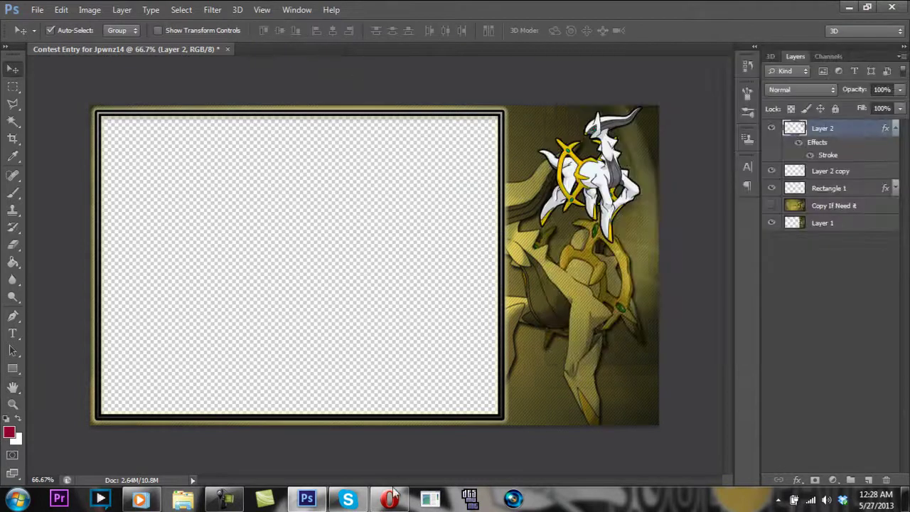
- Switch to the web browser and search Google Images for "Light Platinum Logo"
click(389, 498)
click(867, 177)
triple_click(340, 88)
text(Light Platinum Logo)
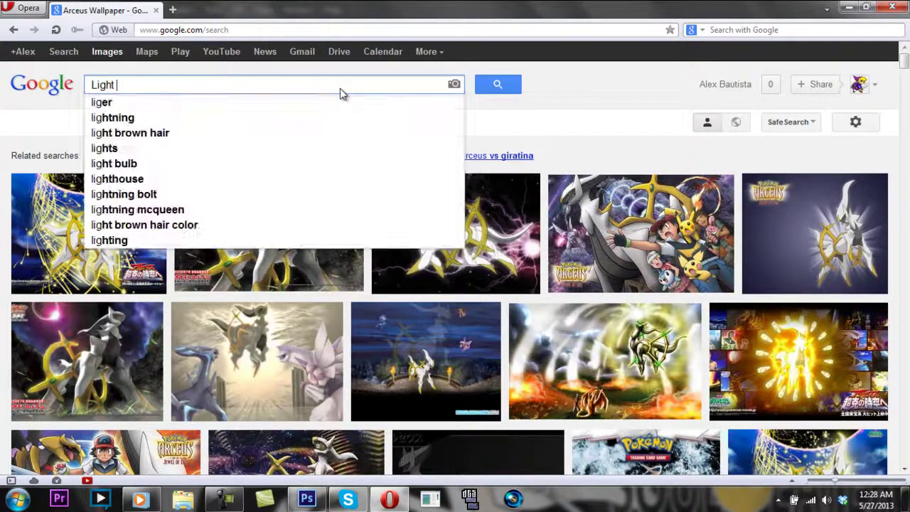
key(Return)
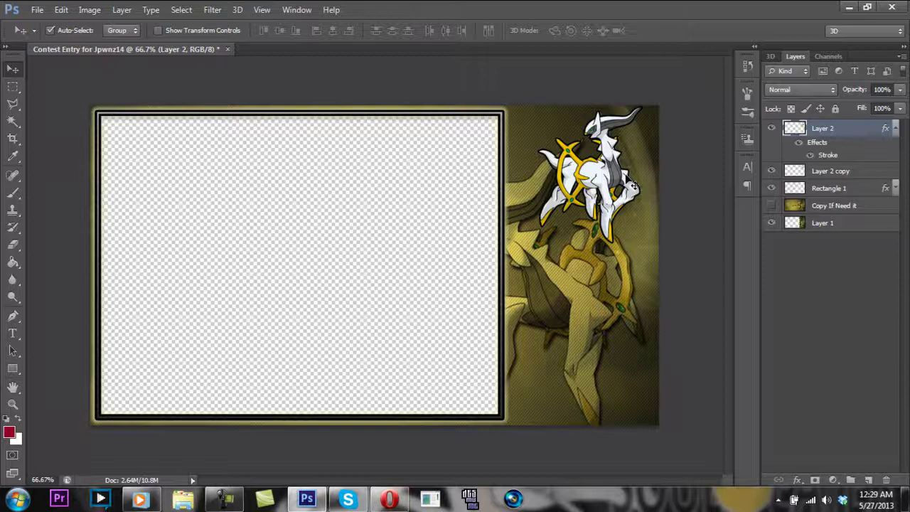
- Collapse Layer 2's effects list and shift the Arceus artwork slightly to the left
click(896, 128)
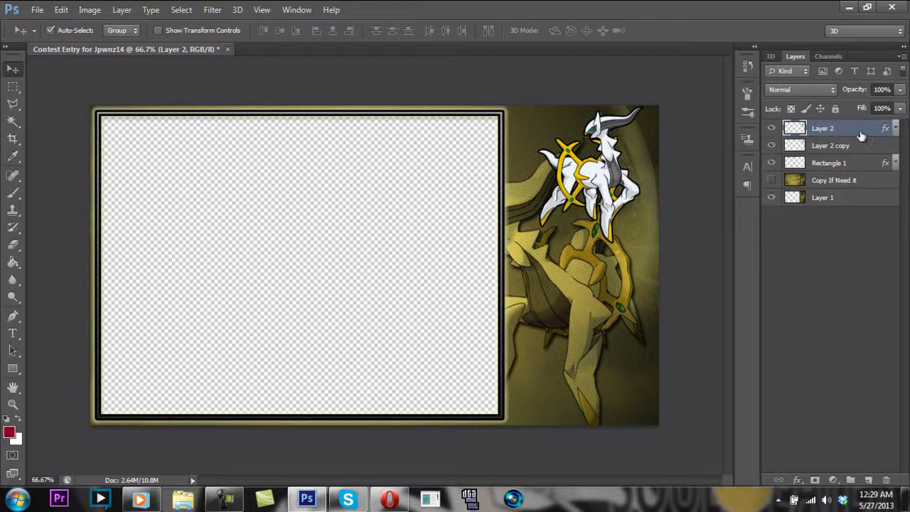
drag(590, 174, 562, 238)
key(alt+Tab)
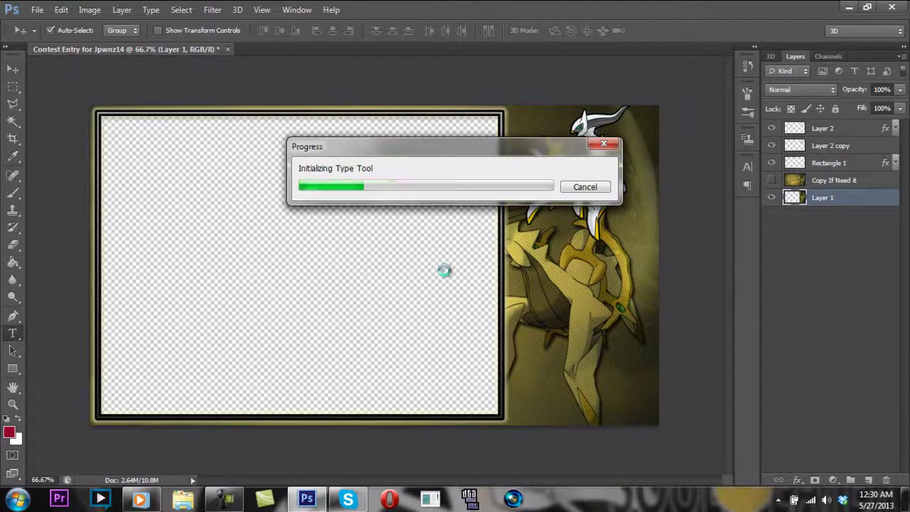
text(POKEONLI)
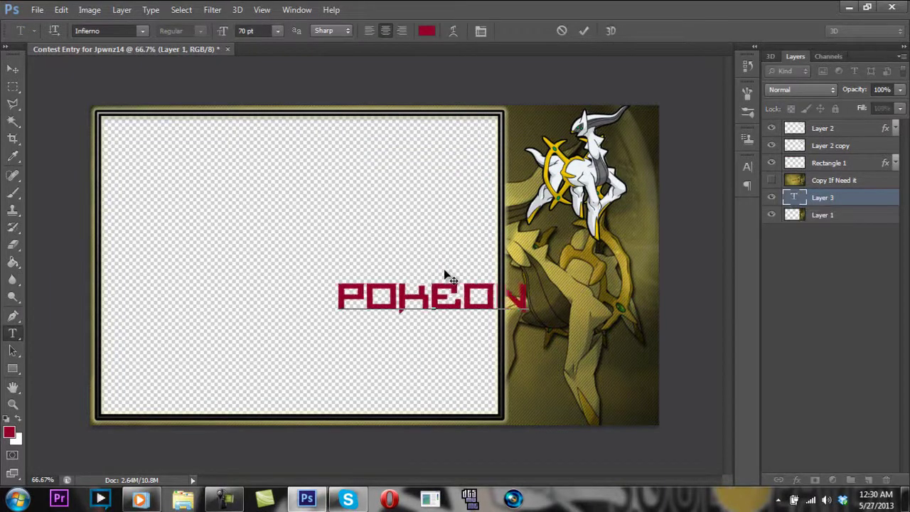
key(BackSpace)
key(BackSpace)
key(BackSpace)
key(BackSpace)
key(BackSpace)
key(BackSpace)
key(BackSpace)
key(BackSpace)
text(Let's)
key(BackSpace)
key(BackSpace)
key(BackSpace)
key(BackSpace)
key(BackSpace)
- Set the font to Techno Hideo and enter the text "Let's PLay" on the new text layer
click(128, 30)
click(143, 31)
scroll(178, 202, down, 10)
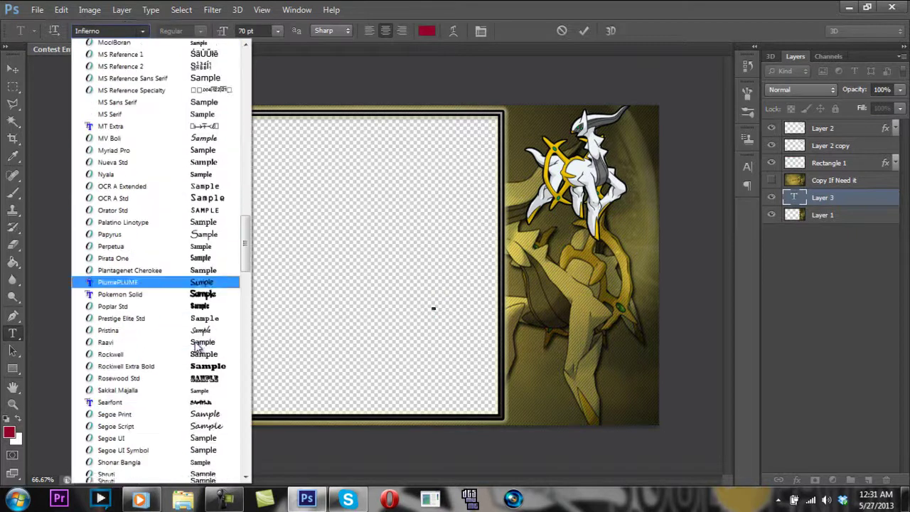
scroll(203, 382, down, 3)
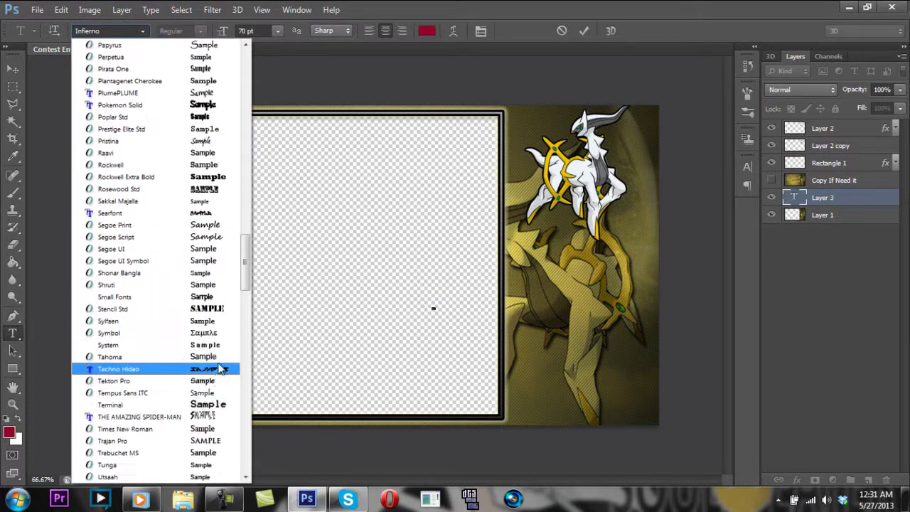
click(220, 370)
click(13, 68)
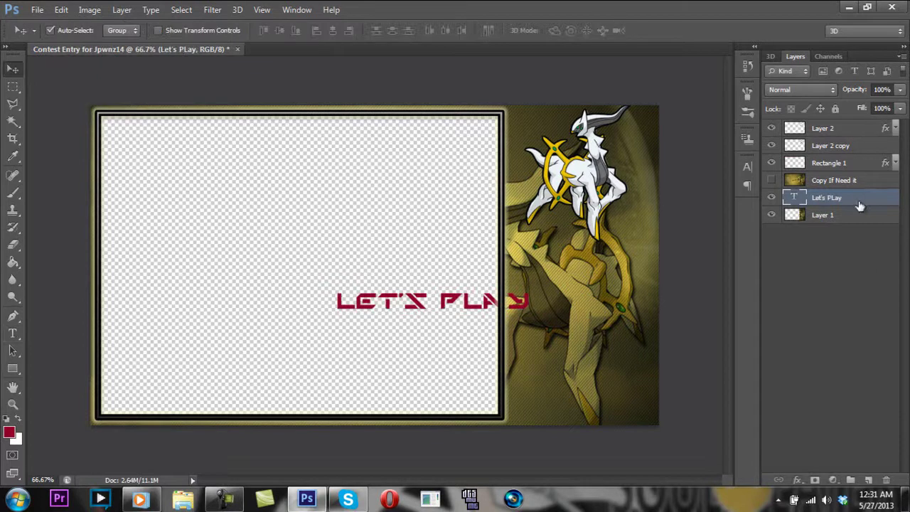
- Move the Let's PLay layer to the top of the stack and apply Bevel & Emboss, Stroke and a black-to-white Gradient Overlay
drag(859, 202, 789, 127)
right_click(825, 128)
click(579, 77)
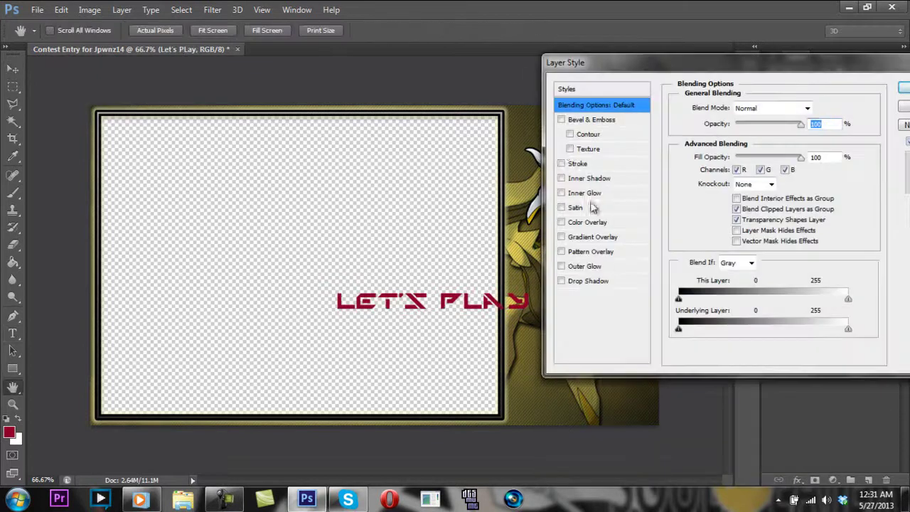
click(577, 237)
click(769, 149)
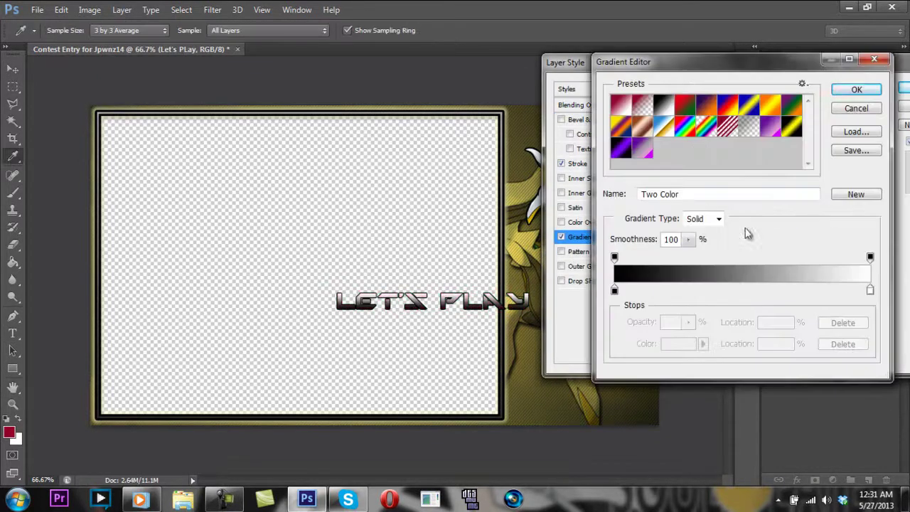
click(857, 91)
click(902, 87)
right_click(823, 127)
click(669, 74)
key(Return)
- Scale down the Let's PLay text, place it across the white Arceus artwork and collapse its effects list
key(ctrl+t)
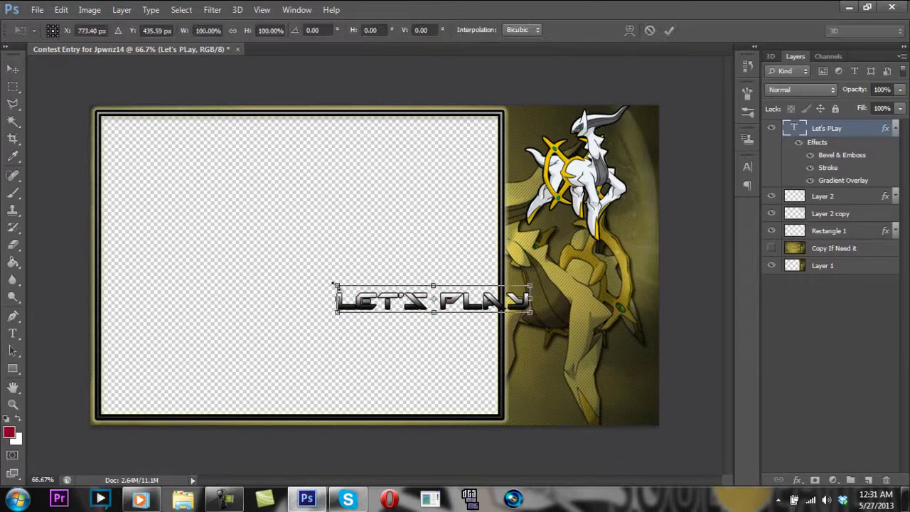
drag(336, 301, 437, 304)
key(Return)
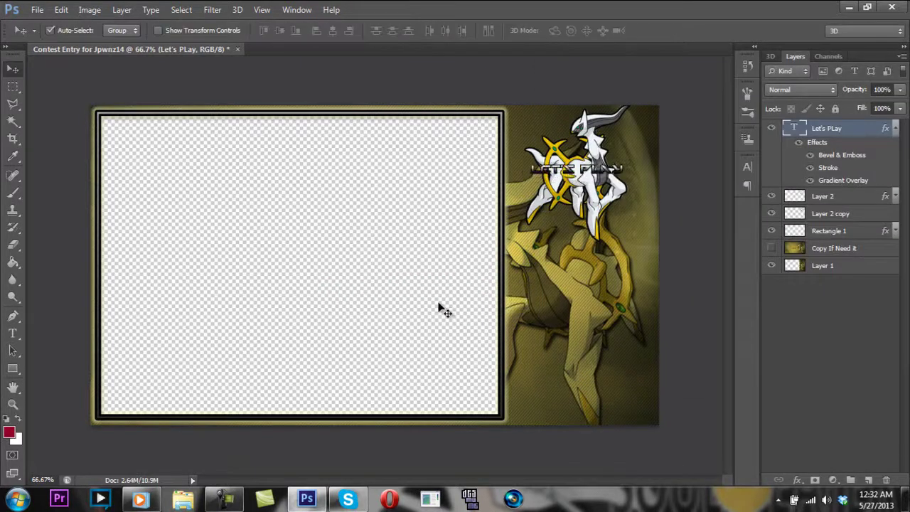
click(887, 131)
click(814, 300)
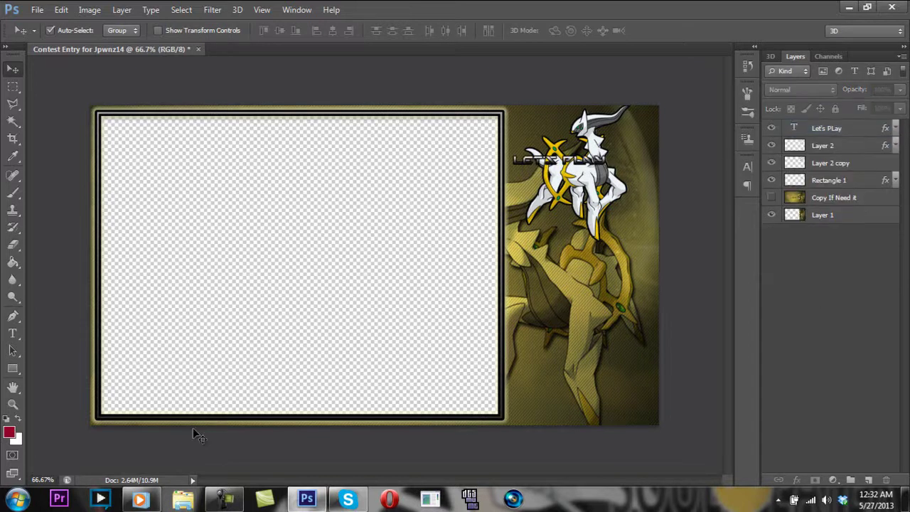
click(156, 506)
click(114, 160)
click(897, 6)
click(107, 8)
mouse_move(159, 506)
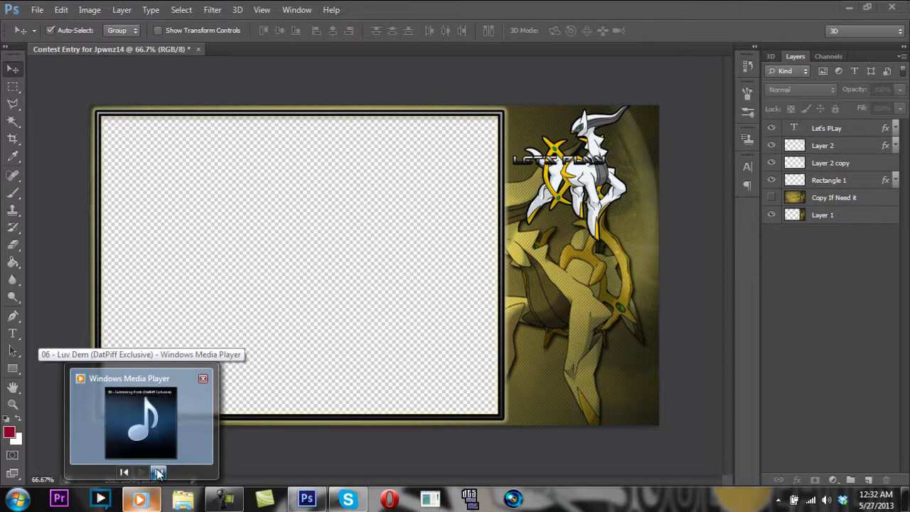
- Add the text "Pokemon" in Techno Hideo at 70 pt inside the transparent window area
click(17, 333)
click(353, 257)
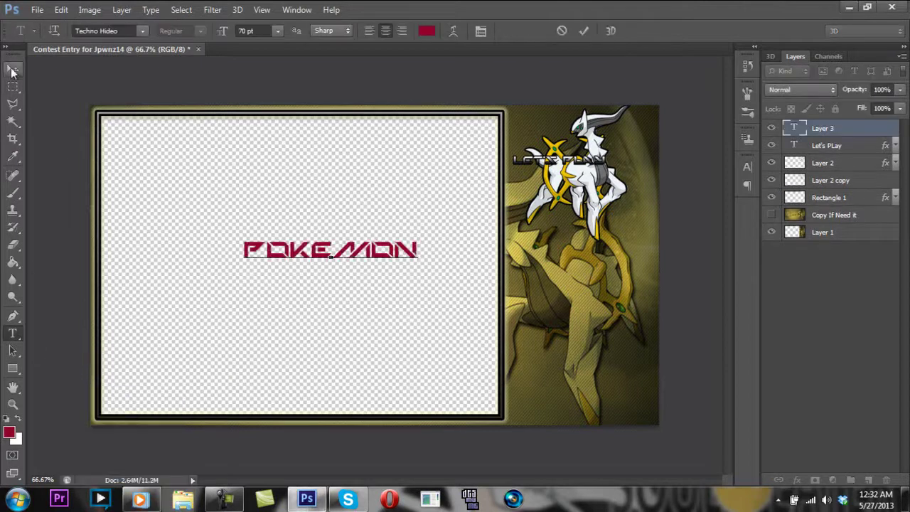
click(13, 69)
- Copy the layer style from the Let's PLay layer and paste it onto the Pokemon text layer
click(853, 152)
right_click(852, 152)
click(606, 369)
click(833, 131)
key(ctrl+v)
key(ctrl+z)
right_click(831, 130)
click(590, 379)
- Move the Pokemon text toward the artwork column and scale it down to fit there
drag(346, 242, 469, 242)
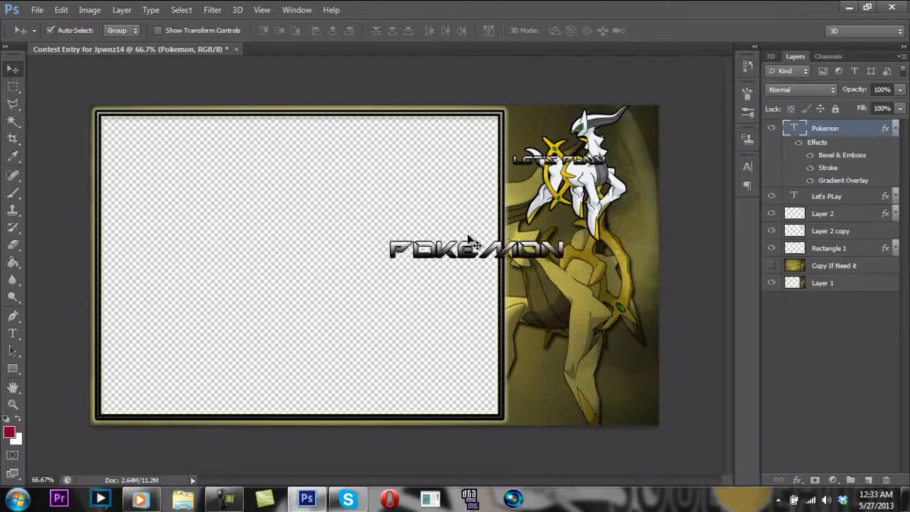
key(shift+Right)
key(shift+Right)
key(shift+Right)
key(shift+Right)
key(shift+Right)
key(ctrl+t)
drag(393, 235, 487, 246)
key(Return)
- Nudge the Pokemon text to just below and right of the Let's PLay text, and collapse its effects list
key(shift+Up)
key(shift+Up)
key(shift+Up)
key(shift+Up)
key(shift+Up)
key(shift+Up)
key(shift+Up)
key(shift+Up)
key(shift+Up)
key(shift+Up)
key(shift+Up)
key(shift+Up)
key(shift+Up)
key(shift+Right)
key(shift+Right)
key(shift+Right)
key(shift+Right)
key(shift+Right)
key(shift+Right)
key(shift+Right)
key(shift+Up)
key(shift+Up)
key(shift+Up)
key(shift+Up)
key(shift+Up)
key(shift+Up)
key(shift+Right)
key(shift+Right)
key(shift+Right)
key(shift+Right)
key(shift+Right)
key(shift+Right)
key(shift+Right)
key(shift+Right)
key(shift+Right)
key(shift+Down)
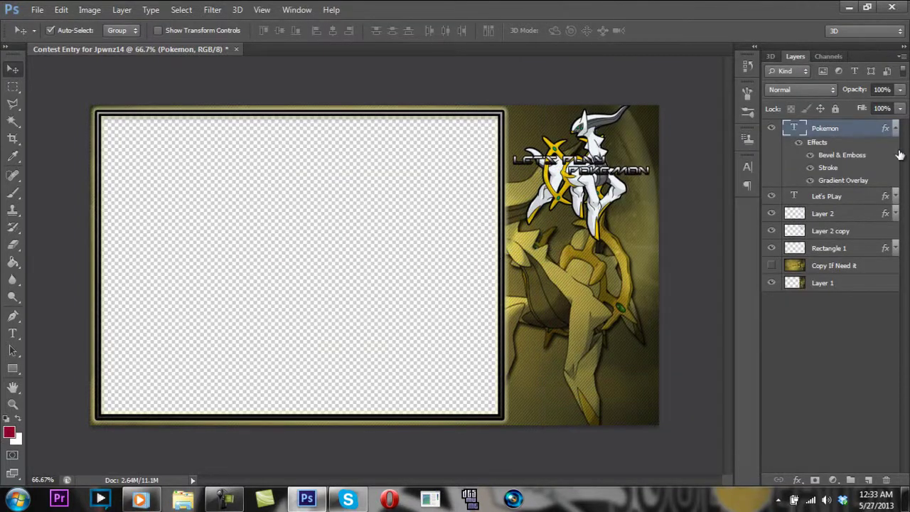
click(895, 129)
- Add the text "Light Platinum" in Techno Hideo and paste the copied layer style onto it
click(12, 333)
click(370, 268)
text(LIGHT)
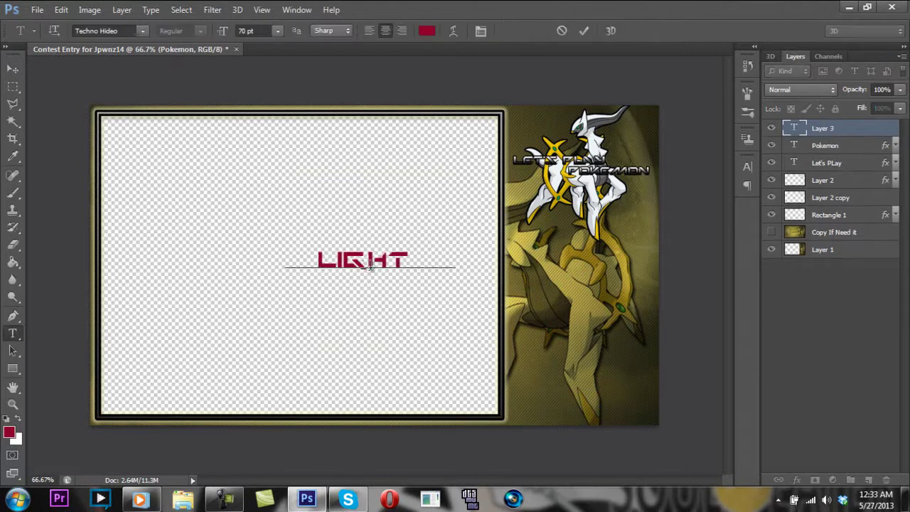
text( PLATINUM)
click(12, 68)
right_click(822, 128)
click(569, 384)
- Scale down the Light Platinum text, place it beneath the Pokemon text and collapse its effects list
key(ctrl+t)
drag(231, 242, 391, 256)
key(Return)
drag(538, 248, 620, 164)
click(894, 128)
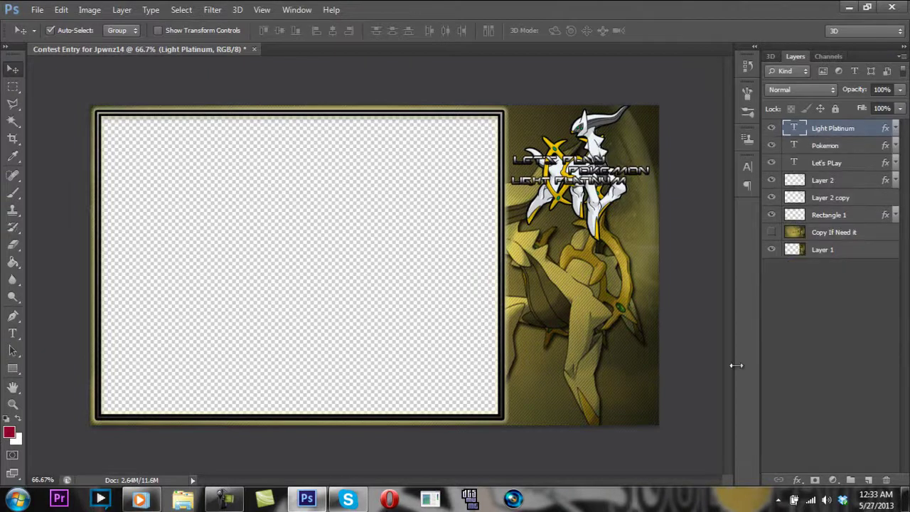
- Open Layouts.psd and expand the Box 1 group inside Boxes Stuff
click(37, 9)
click(44, 34)
click(41, 110)
double_click(398, 114)
double_click(111, 92)
double_click(183, 92)
double_click(114, 288)
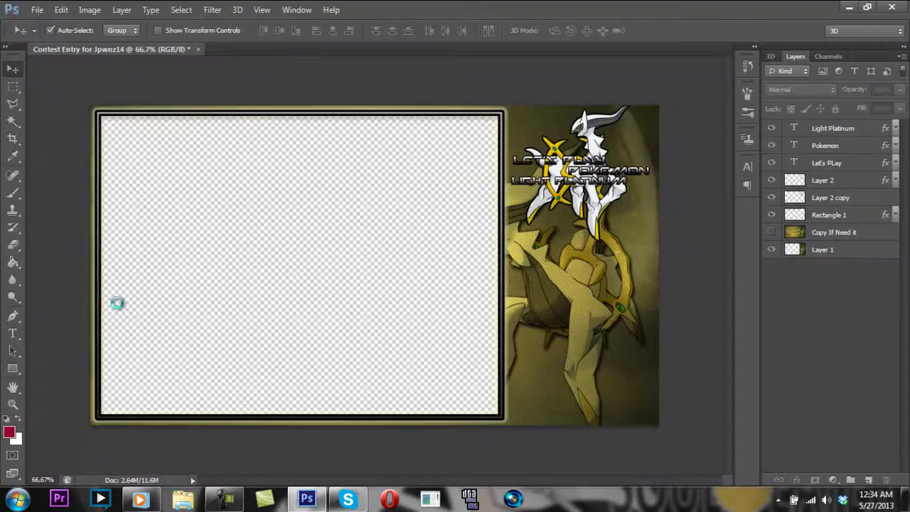
click(797, 244)
click(803, 337)
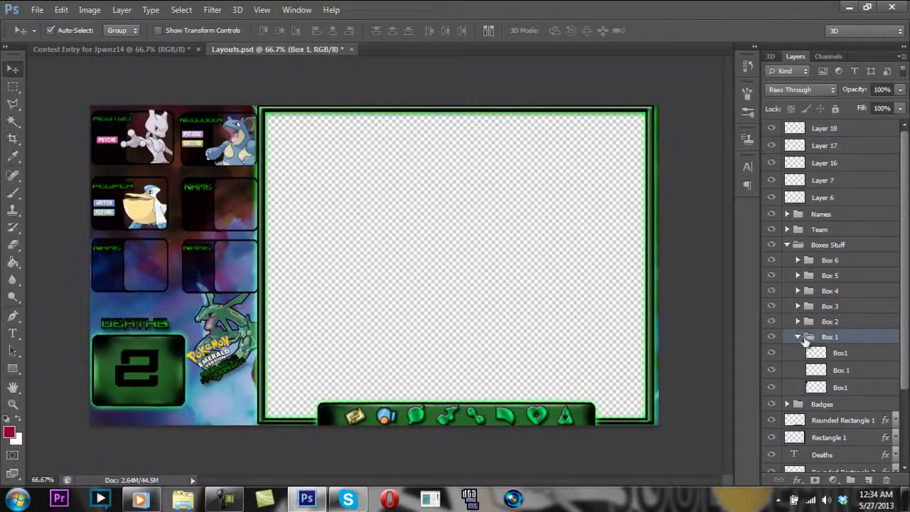
click(845, 354)
shift+click(841, 387)
drag(134, 163, 139, 167)
key(ctrl+z)
click(124, 139)
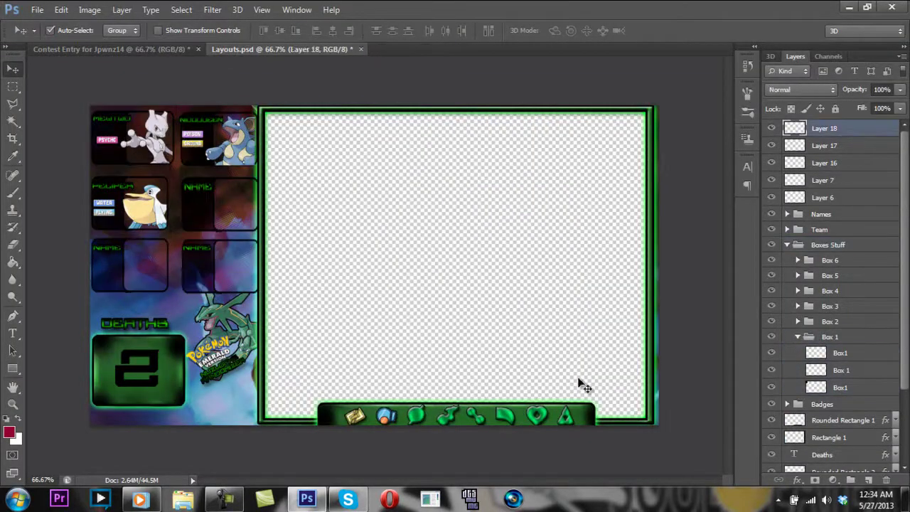
- Copy the three Box 1 layers from Layouts.psd into the contest entry document, placing the box beneath the title text
click(836, 356)
shift+click(842, 387)
drag(842, 383, 835, 186)
drag(117, 157, 561, 260)
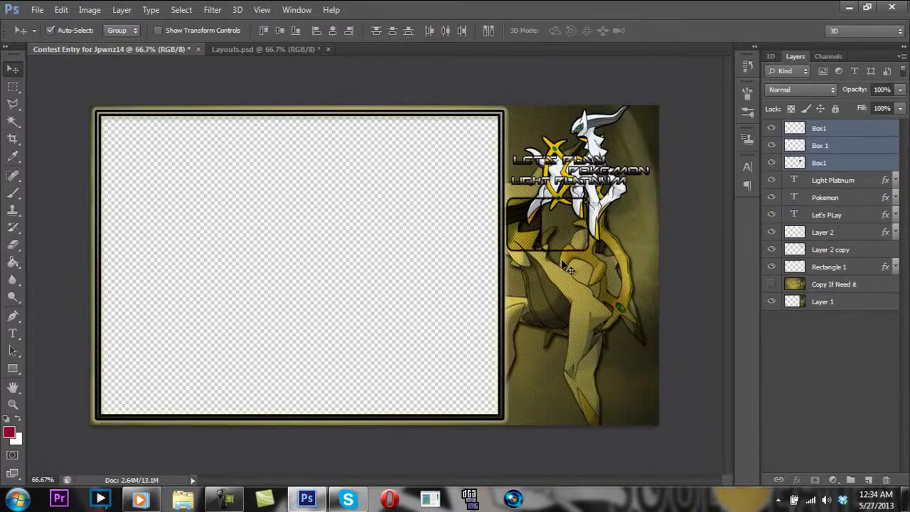
- Create a layer group named Boxes with a nested group named Box 1 inside it
click(852, 481)
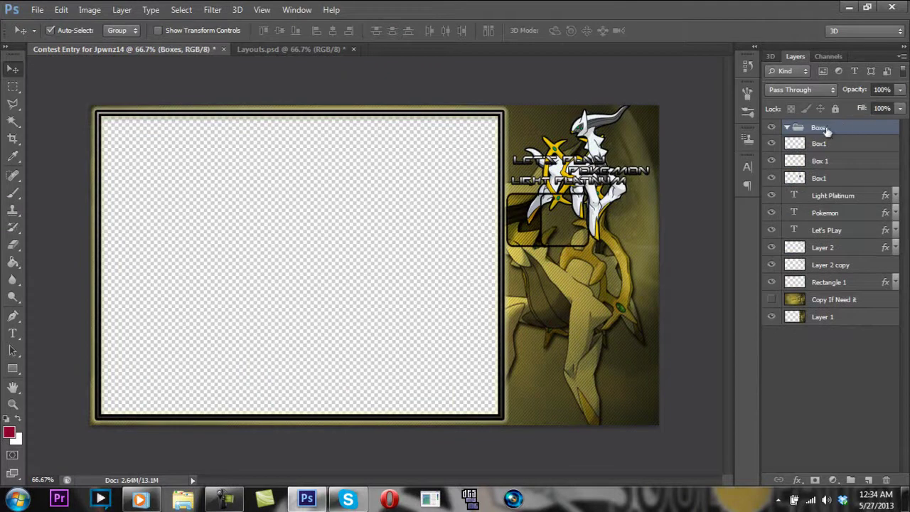
click(851, 480)
double_click(875, 132)
click(902, 106)
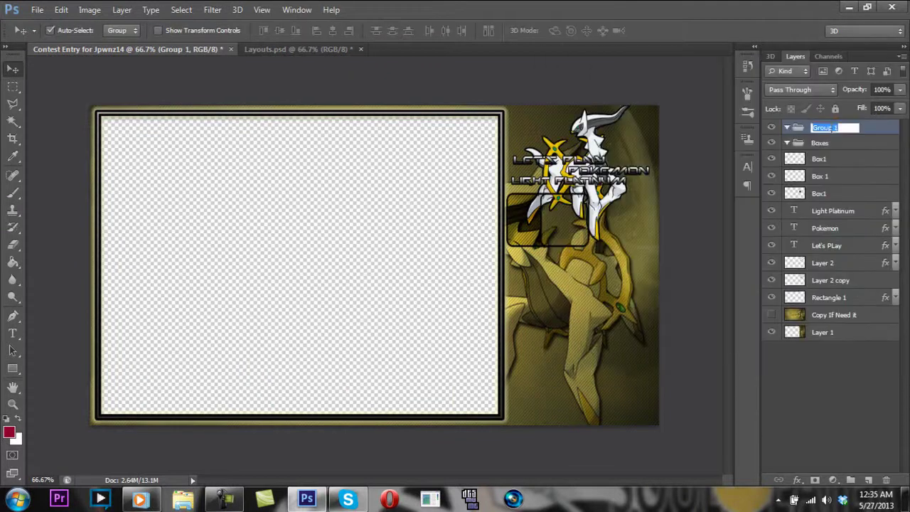
key(Return)
drag(831, 127, 828, 143)
- Move the three imported box layers into the Box 1 group
click(826, 160)
ctrl+click(825, 180)
ctrl+click(826, 194)
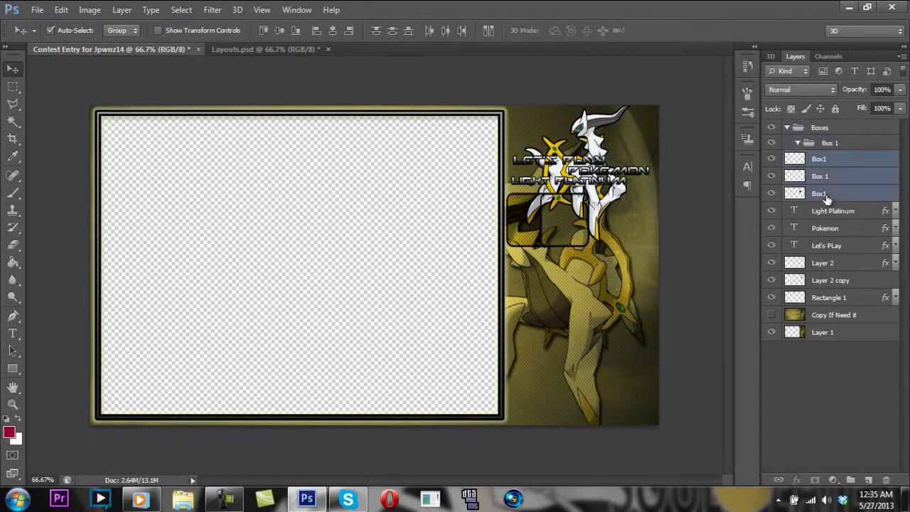
drag(826, 195, 836, 145)
- Duplicate the three Box 1 layers twice, moving each set of copies above the Box 1 group within Boxes
right_click(833, 175)
click(635, 114)
drag(844, 159, 845, 142)
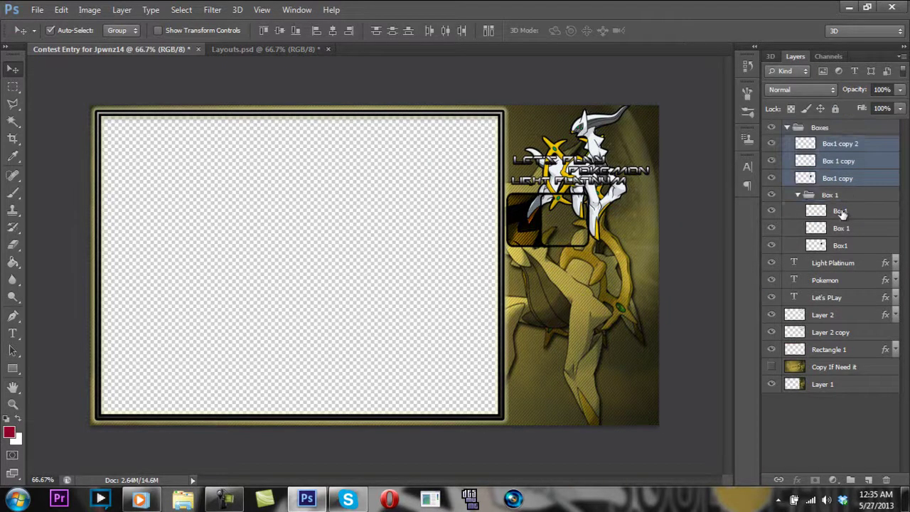
click(844, 210)
shift+click(844, 245)
right_click(846, 246)
click(633, 107)
drag(860, 219, 849, 135)
- Create a group named Box 2 inside Boxes, move one set of copied box layers into it and collapse it
click(851, 480)
double_click(840, 145)
click(846, 211)
shift+click(842, 247)
drag(842, 244, 829, 146)
click(798, 144)
- Create a group named Box 3 inside Boxes, move the three remaining loose box copies into it and collapse it
click(851, 479)
key(b)
key(o)
key(x)
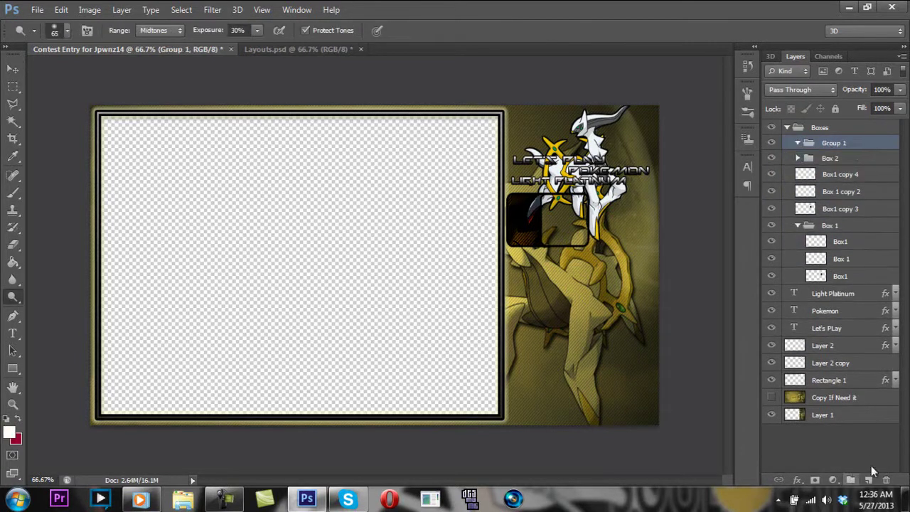
click(844, 175)
ctrl+click(847, 193)
ctrl+click(850, 210)
drag(851, 210, 851, 144)
click(799, 143)
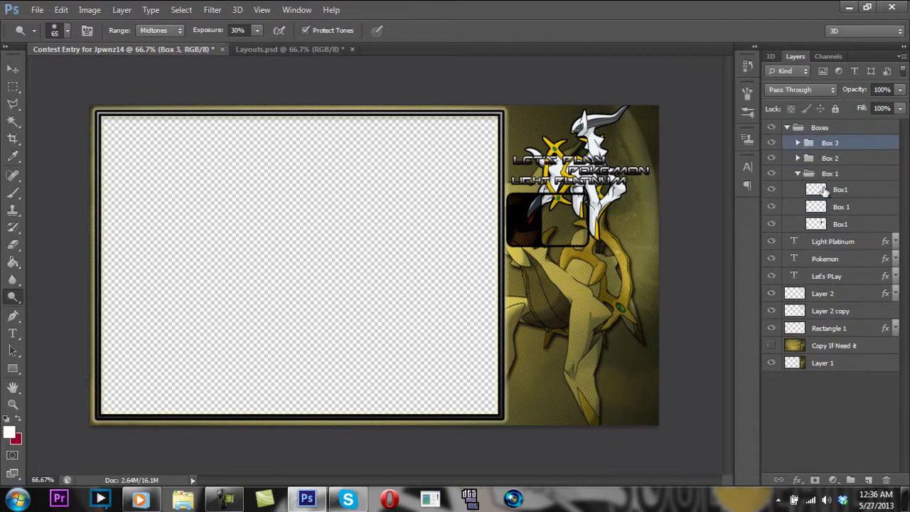
- Duplicate the three layers in the Box 1 group and move the copies above the Box 3 group within Boxes
click(819, 190)
shift+click(819, 222)
right_click(819, 223)
right_click(844, 224)
click(651, 106)
click(572, 152)
right_click(818, 224)
click(641, 107)
key(Return)
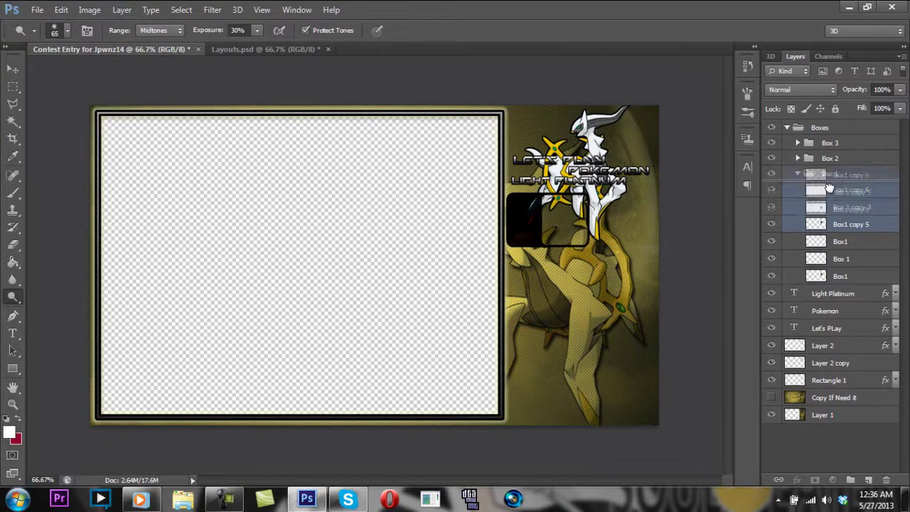
drag(829, 200, 830, 136)
- Create a group named Box 4 inside Boxes, move the new set of box copies into it and collapse it
click(851, 480)
key(b)
double_click(835, 143)
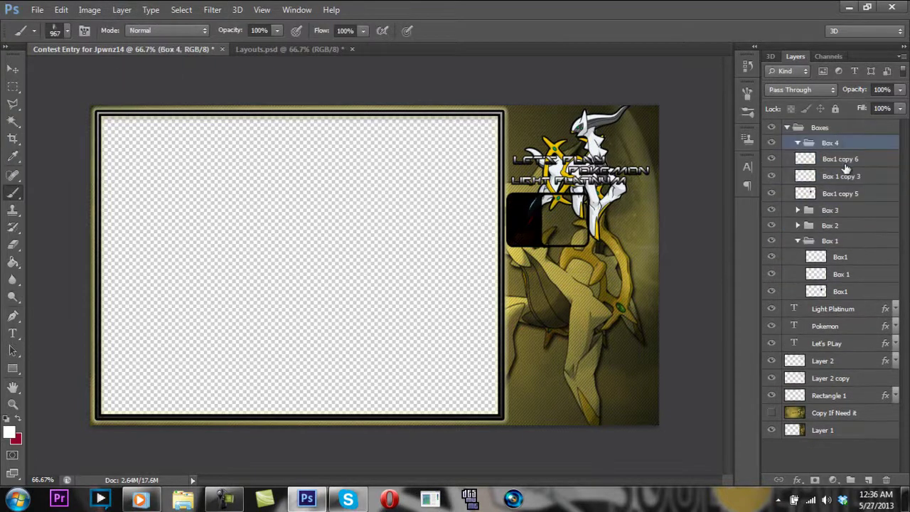
click(846, 164)
shift+click(851, 177)
drag(855, 144, 855, 144)
click(797, 143)
- Duplicate the three Box 1 layers again and move the copies above the Box 4 group within Boxes
click(841, 206)
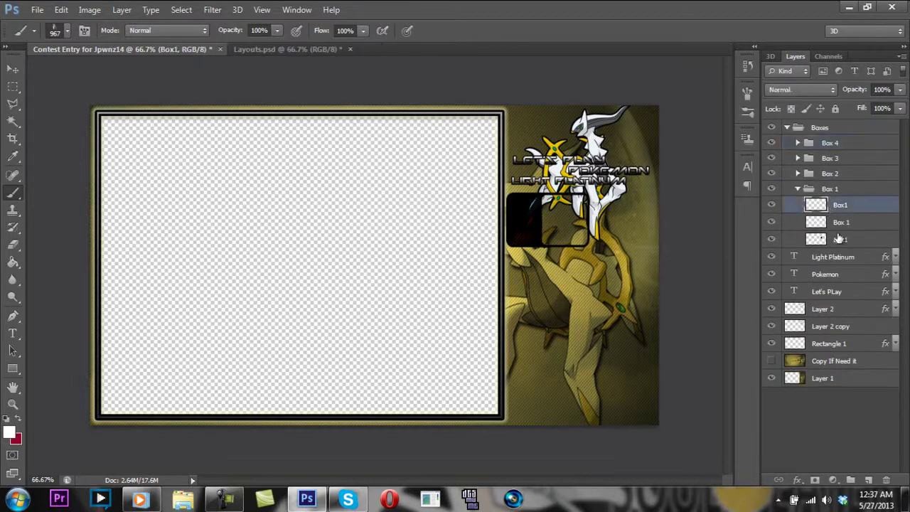
shift+click(838, 238)
right_click(838, 238)
click(623, 109)
key(Return)
drag(835, 236, 841, 132)
- Duplicate the three Box 1 layers once more, placing this set between the previous loose copies and the Box 4 group
click(851, 257)
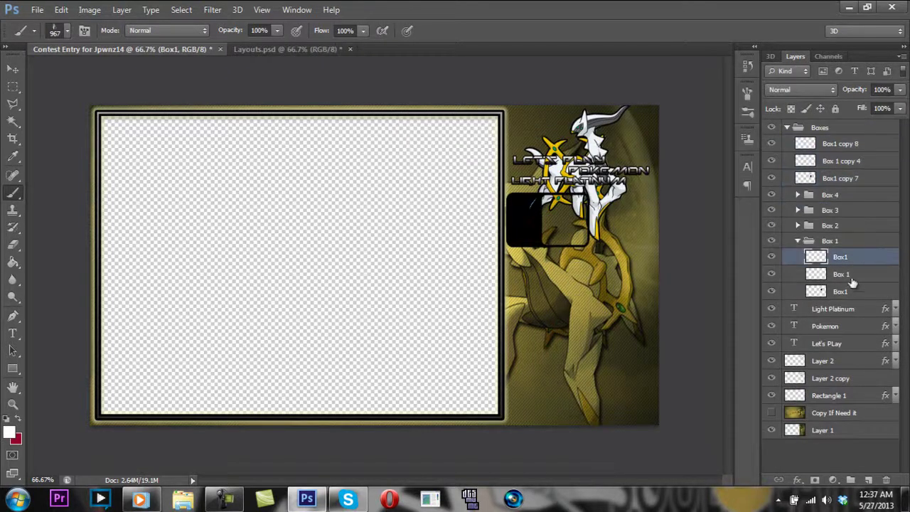
shift+click(856, 290)
right_click(855, 291)
click(622, 109)
key(Return)
drag(846, 263, 848, 187)
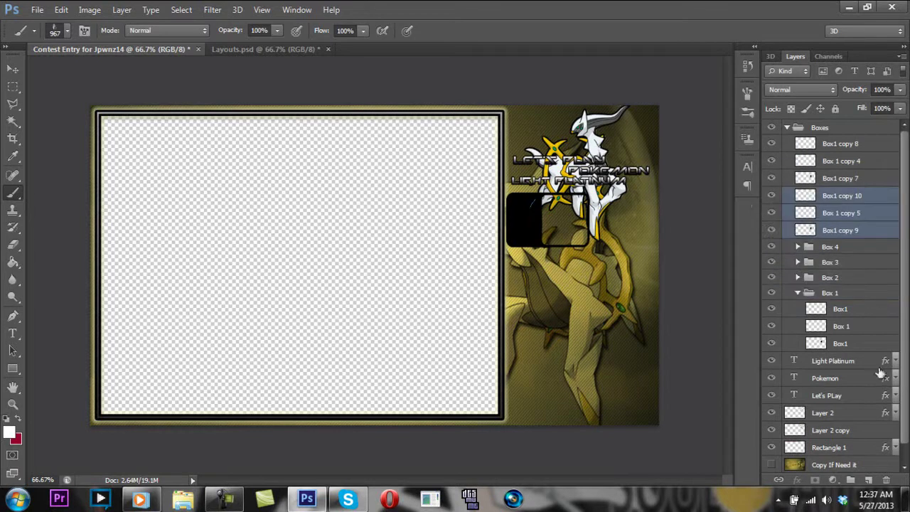
- Create a group named Box 5 inside Boxes, move the upper set of loose box copies into it and collapse it
click(850, 480)
click(853, 179)
shift+click(846, 143)
drag(846, 144, 850, 210)
click(850, 196)
shift+click(859, 164)
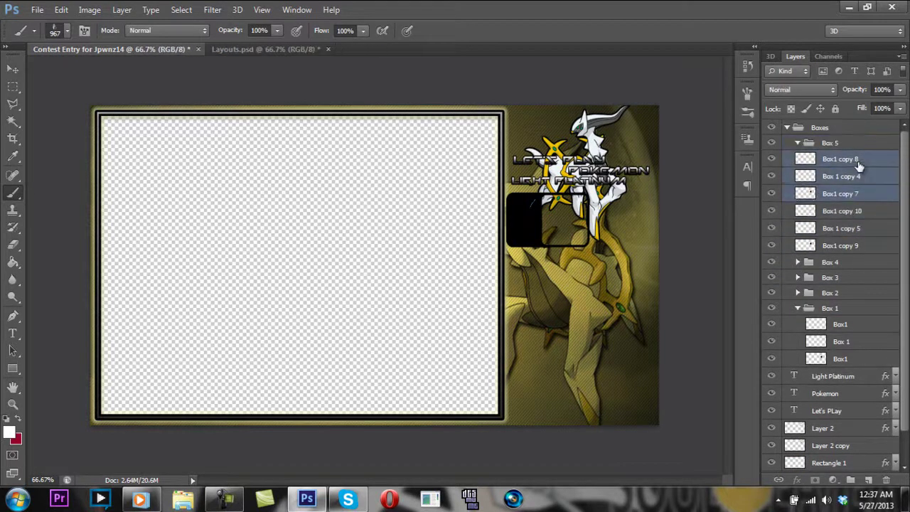
click(797, 143)
- Create a group named Box 6 inside Boxes, move the last set of loose box copies into it and collapse it
key(ctrl+g)
click(844, 144)
text(Box)
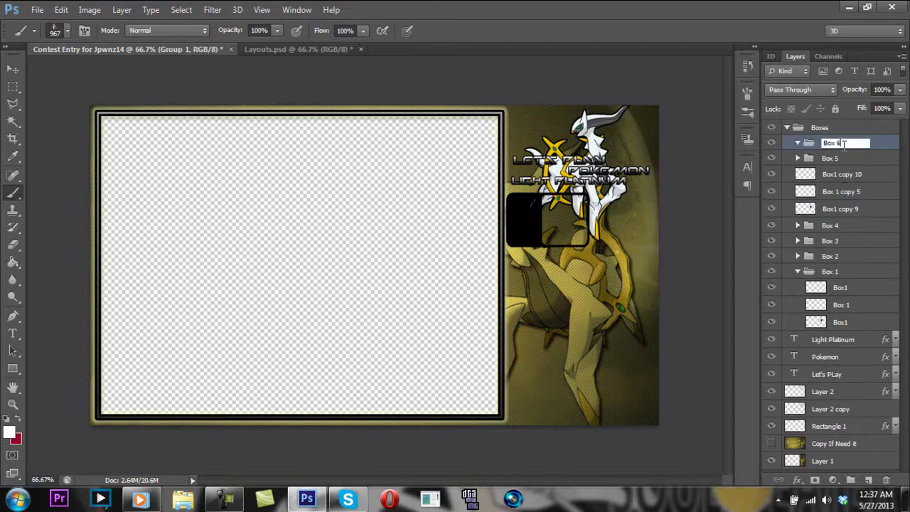
text( 6)
key(Return)
click(843, 177)
shift+click(844, 211)
drag(844, 211, 846, 168)
click(798, 142)
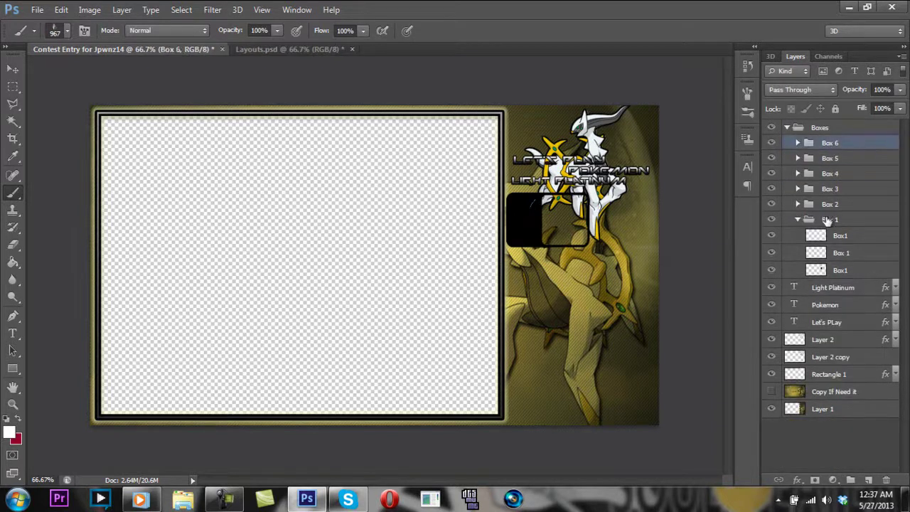
- Collapse the Box 1 group and move the Box 2 group directly beneath the first box on the canvas, aligned with its left edge
click(797, 220)
click(798, 205)
click(799, 204)
click(827, 203)
key(ctrl+t)
key(shift+Right)
key(shift+Right)
key(shift+Right)
key(shift+Right)
key(shift+Right)
key(shift+Right)
key(shift+Right)
key(shift+Right)
key(shift+Right)
key(shift+Right)
key(shift+Right)
key(shift+Right)
key(shift+Right)
key(shift+Right)
key(shift+Right)
key(shift+Right)
key(shift+Right)
key(shift+Right)
key(shift+Right)
key(shift+Down)
key(shift+Down)
key(shift+Down)
key(shift+Down)
key(shift+Down)
key(shift+Down)
key(shift+Down)
key(shift+Down)
key(shift+Down)
key(shift+Down)
key(shift+Down)
key(shift+Down)
key(shift+Down)
key(shift+Down)
key(shift+Down)
key(shift+Left)
key(shift+Left)
key(shift+Left)
key(shift+Left)
key(shift+Left)
key(shift+Left)
key(shift+Left)
key(shift+Left)
key(shift+Left)
key(shift+Left)
key(shift+Left)
key(shift+Left)
key(shift+Left)
key(shift+Left)
key(shift+Left)
key(shift+Left)
key(shift+Left)
key(shift+Up)
key(shift+Up)
key(shift+Left)
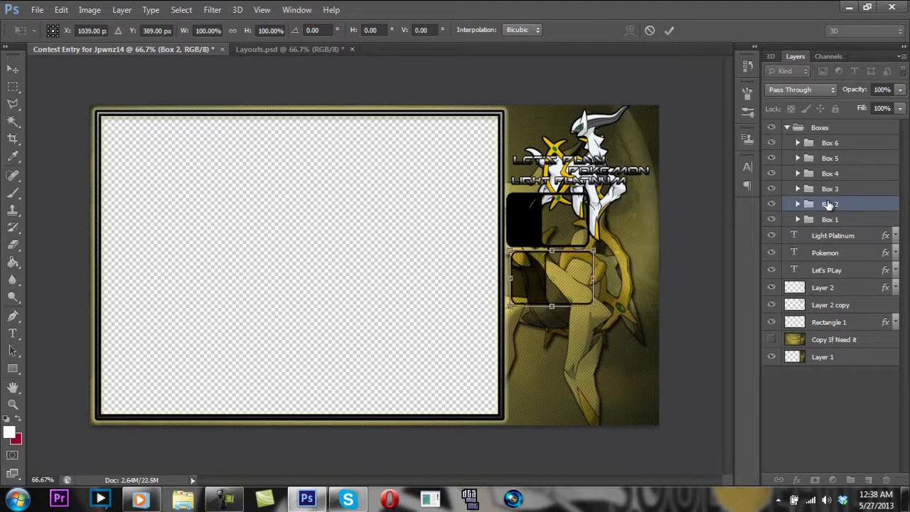
key(Return)
- Move the Box 3 group straight down so its box sits directly beneath the second box
click(828, 189)
key(ctrl+t)
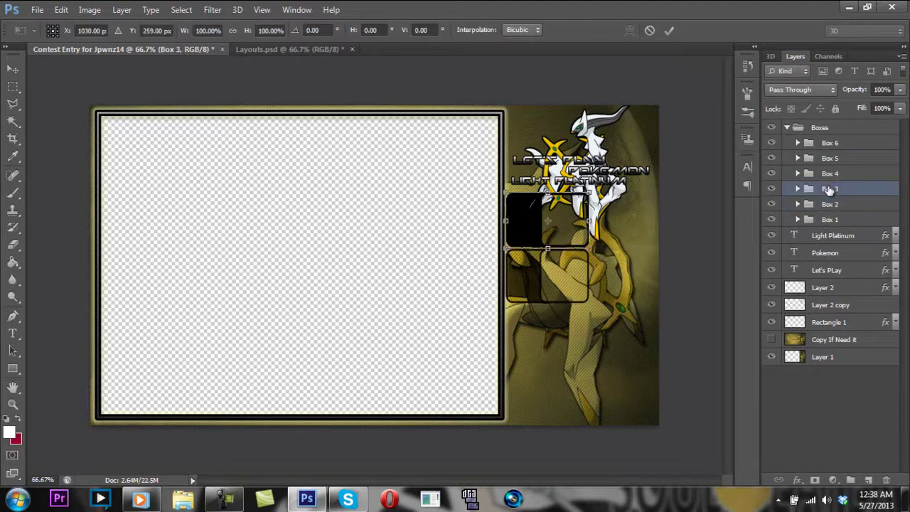
key(shift+Down)
key(shift+Down)
key(shift+Down)
key(Return)
- Move the Box 4 group down and right so its box sits directly to the right of the third box
click(829, 177)
key(ctrl+t)
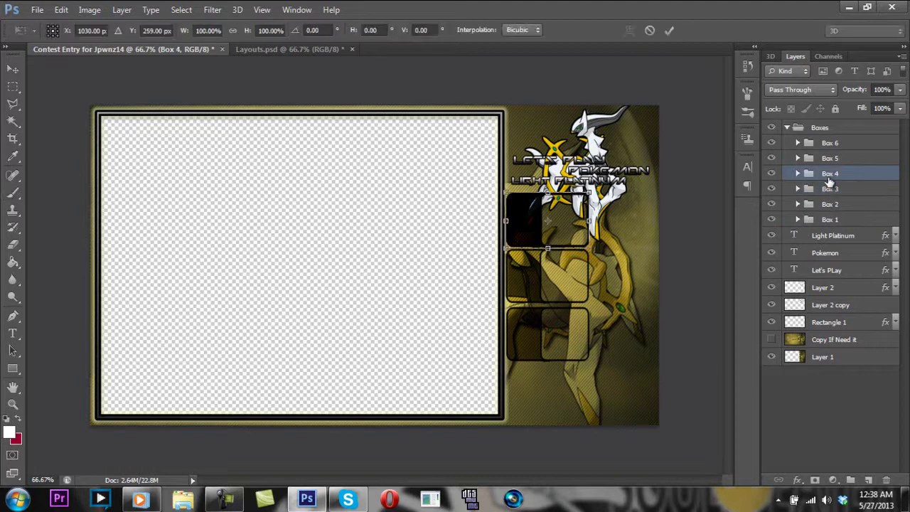
key(shift+Down)
key(shift+Down)
key(shift+Down)
key(shift+Down)
key(shift+Down)
key(shift+Down)
key(shift+Down)
key(shift+Down)
key(shift+Down)
key(shift+Down)
key(shift+Down)
key(shift+Down)
key(shift+Down)
key(shift+Right)
key(shift+Right)
key(shift+Right)
key(shift+Right)
key(shift+Right)
key(shift+Right)
key(shift+Right)
key(shift+Right)
key(shift+Right)
key(shift+Right)
key(shift+Right)
key(shift+Right)
key(shift+Right)
key(shift+Right)
key(shift+Right)
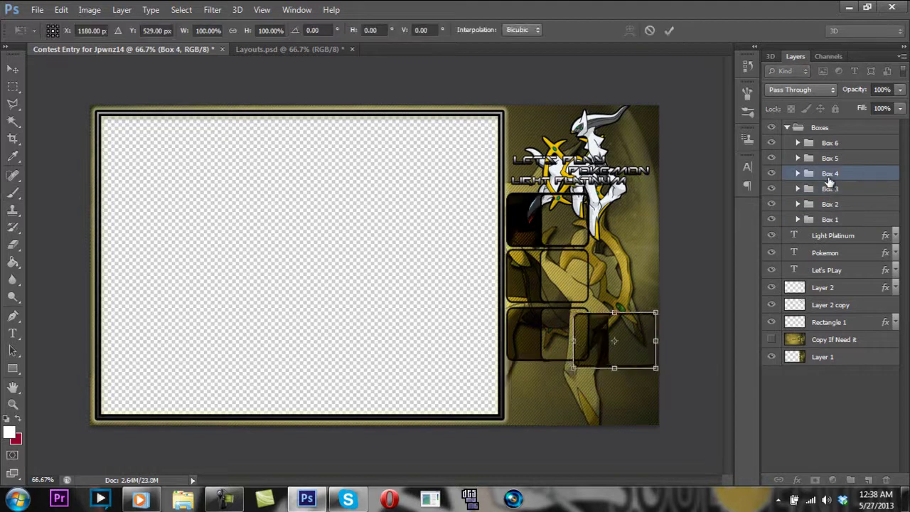
key(Return)
- Delete Layer 1 and turn on the visibility of the Copy If Need it layer
click(828, 360)
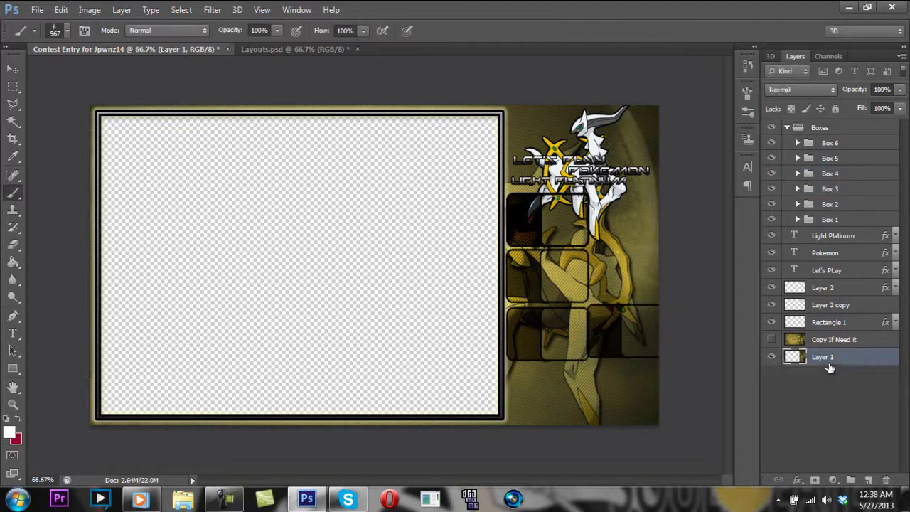
key(Delete)
click(772, 340)
- Scale the Rectangle 1 frame down to about 93%, keeping its upper-left corner in place
click(824, 322)
key(ctrl+t)
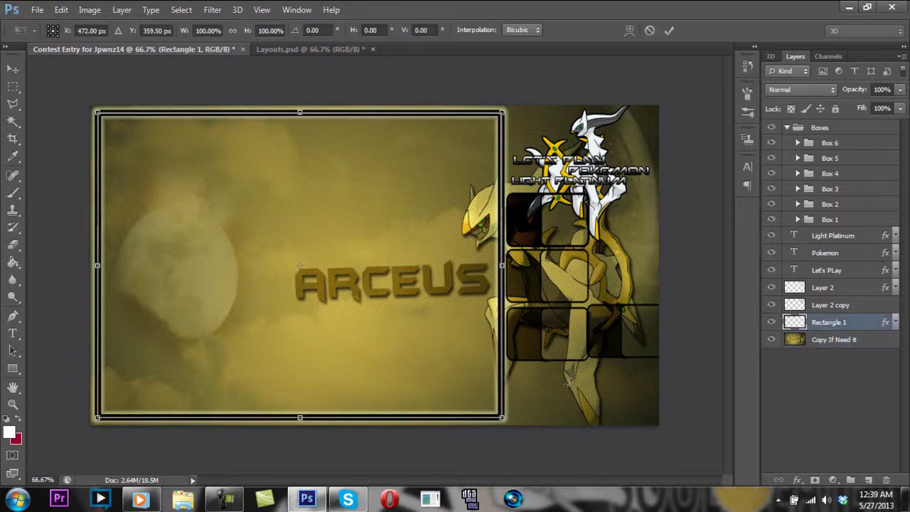
mouse_move(501, 417)
mouse_down()
mouse_move(472, 385)
mouse_move(475, 395)
mouse_up()
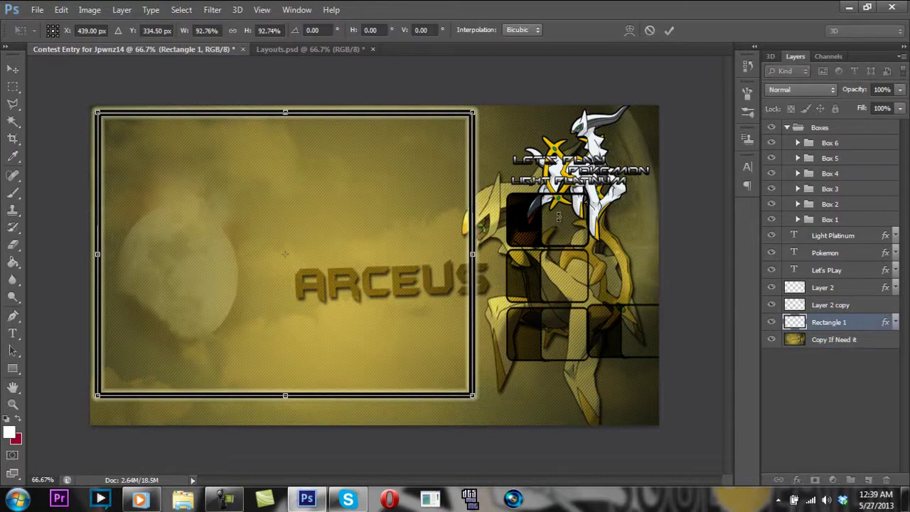
key(Return)
key(v)
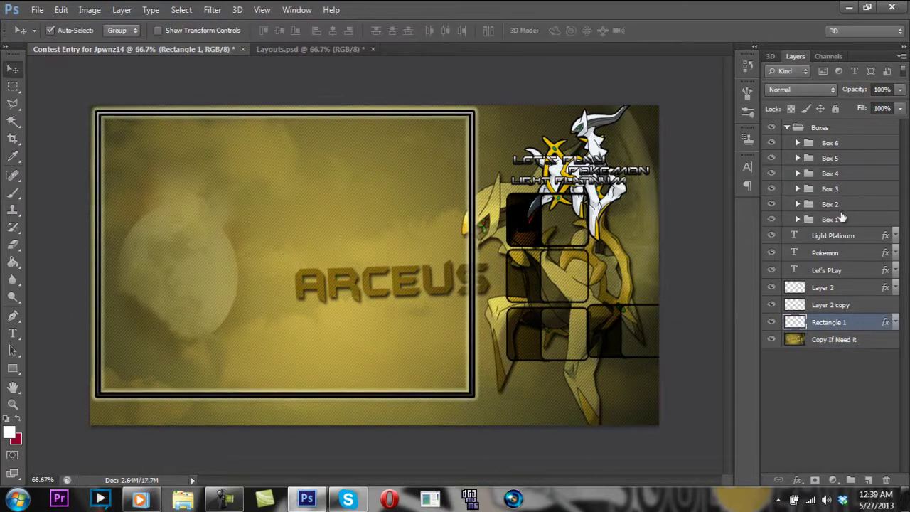
- Move the Box 1 group 70 px left so it sits against the frame's right edge
click(834, 220)
key(ctrl+t)
key(shift+Left)
key(shift+Left)
key(shift+Left)
key(shift+Left)
key(shift+Left)
key(shift+Left)
key(shift+Left)
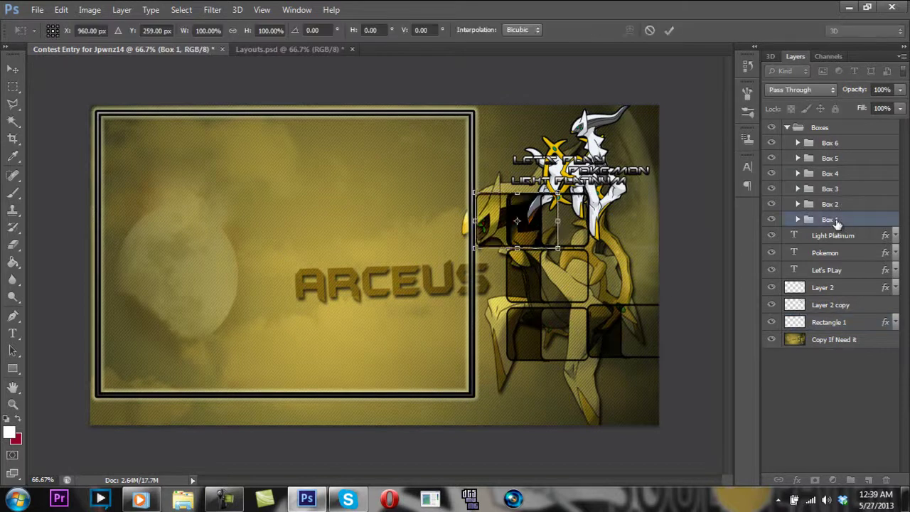
key(Return)
- Move the Box 2 group left so it lines up beneath the first box
click(833, 207)
key(ctrl+t)
key(shift+Left)
key(shift+Left)
key(shift+Left)
key(shift+Left)
key(shift+Left)
key(shift+Left)
key(Return)
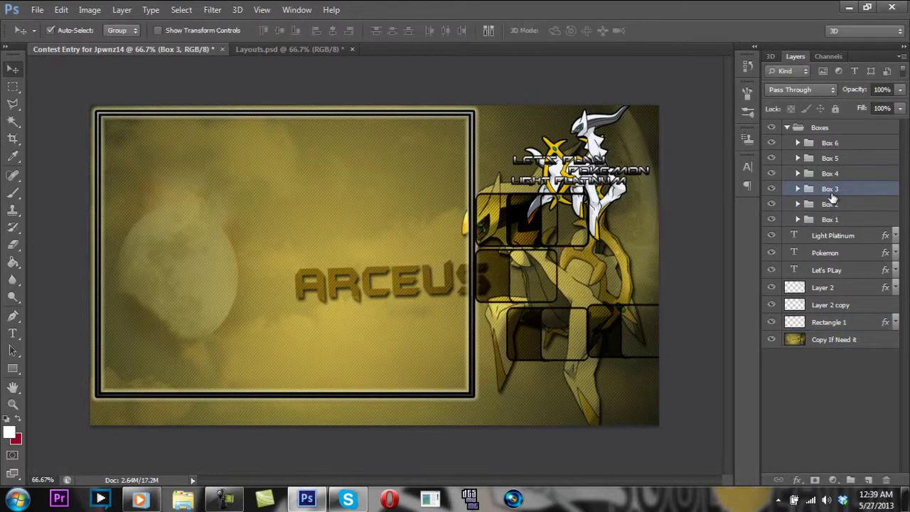
- Move the Box 3 group left so it lines up beneath the second box
key(ctrl+t)
key(Return)
key(ctrl+t)
key(shift+Left)
key(shift+Left)
key(shift+Left)
key(shift+Left)
key(shift+Left)
key(Return)
- Move the Box 5 and Box 6 groups into a second column above Box 4, completing a two-by-three grid
click(829, 159)
key(ctrl+t)
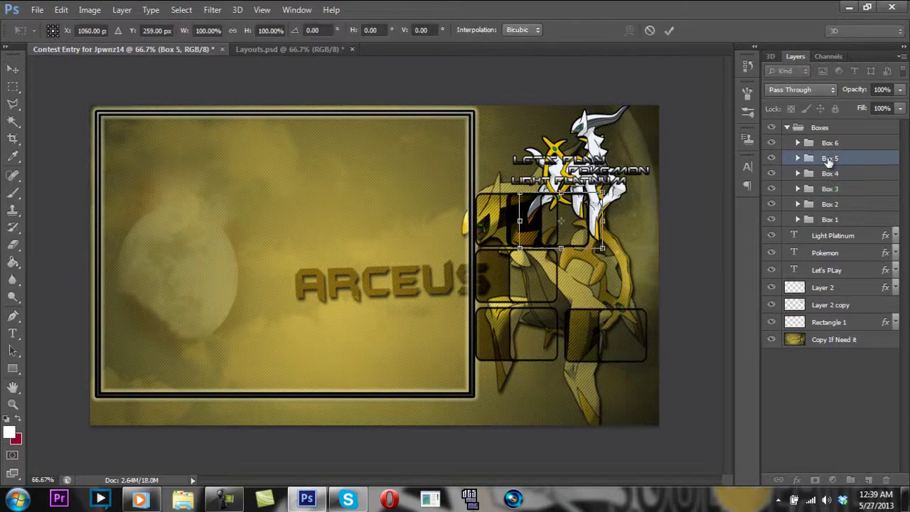
key(shift+Right)
key(shift+Right)
key(shift+Right)
key(shift+Right)
key(shift+Right)
key(shift+Right)
key(shift+Right)
key(shift+Right)
key(shift+Right)
key(shift+Right)
key(shift+Down)
key(shift+Down)
key(shift+Down)
key(shift+Down)
key(shift+Down)
key(shift+Down)
key(shift+Down)
key(shift+Down)
key(shift+Down)
key(shift+Down)
key(shift+Down)
key(Return)
key(shift+Left)
key(shift+Left)
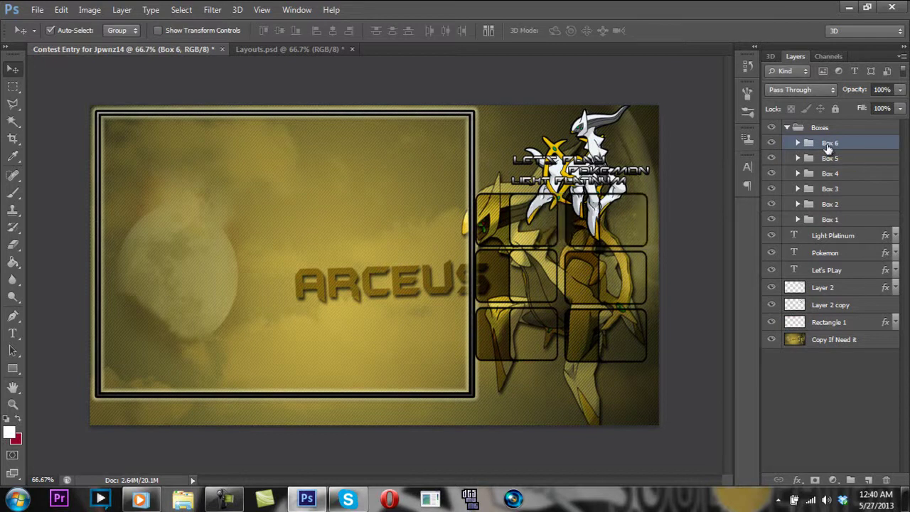
- Select all six box groups, shift them slightly down and right, and enlarge the grid a little
shift+click(828, 220)
key(shift+Down)
key(shift+Down)
key(shift+Right)
key(ctrl+t)
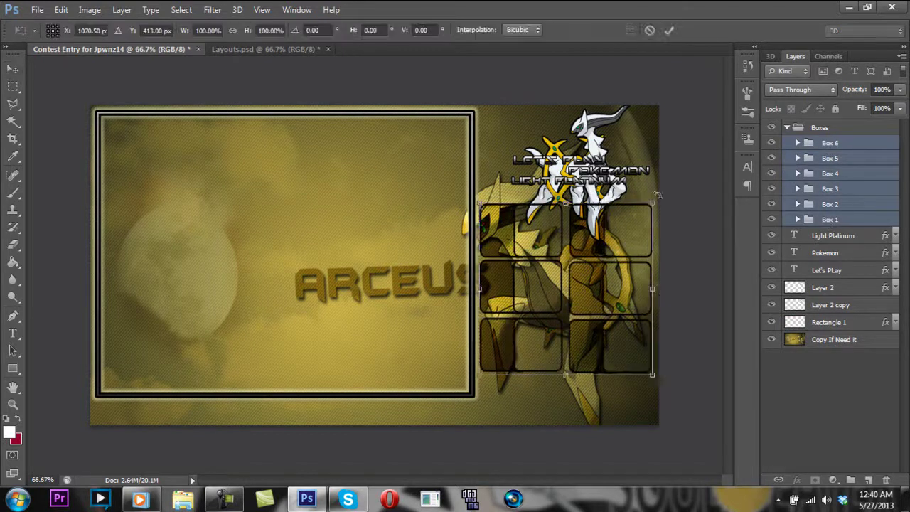
drag(477, 201, 476, 187)
key(Return)
- Move the six boxes further down, stretch the grid taller from its upper edge, and collapse the Boxes group
key(shift+Right)
key(shift+Down)
key(shift+Down)
key(shift+Down)
key(shift+Down)
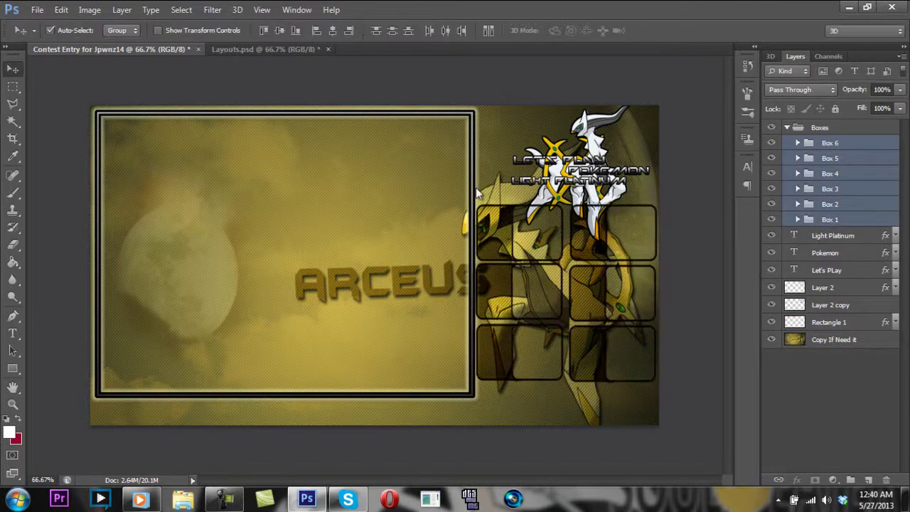
key(shift+Down)
key(shift+Down)
key(ctrl+t)
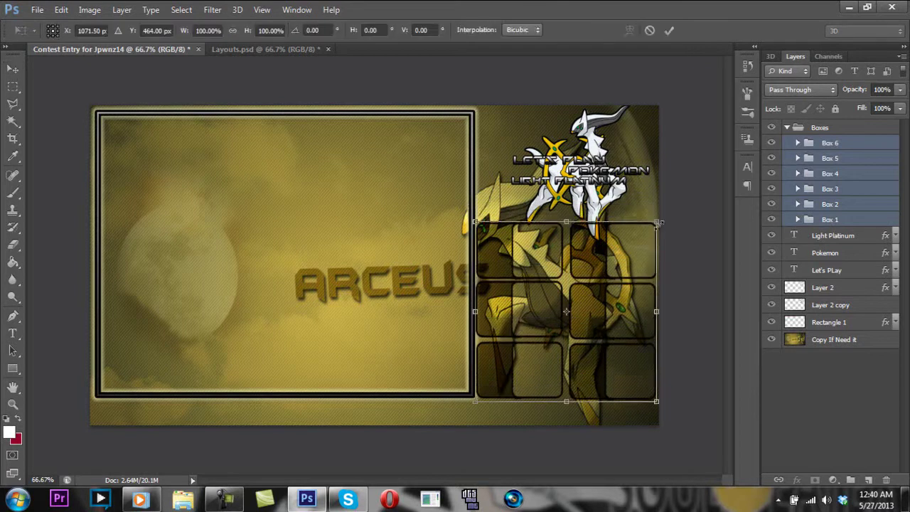
drag(564, 223, 564, 206)
key(Return)
click(787, 128)
- Duplicate the Copy If Need it layer, hide the duplicate and rename the original Lol xD
click(524, 250)
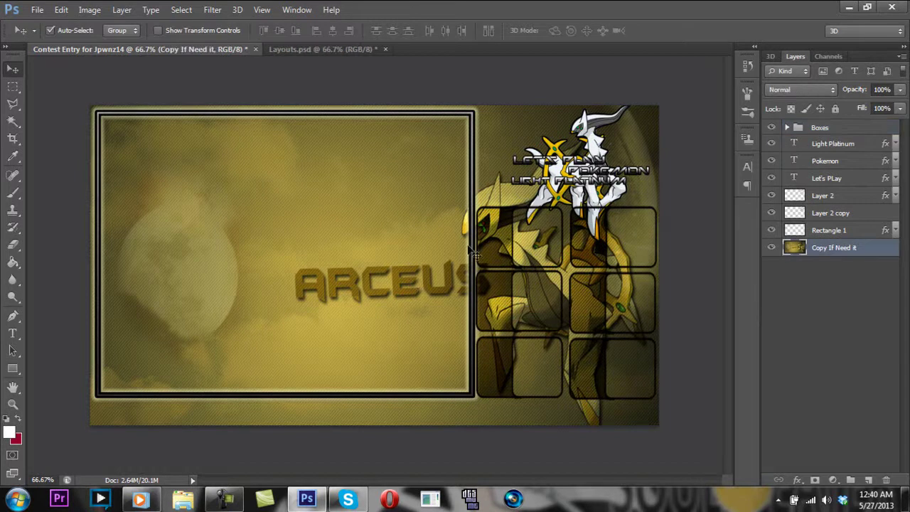
key(ctrl+j)
click(771, 247)
click(834, 264)
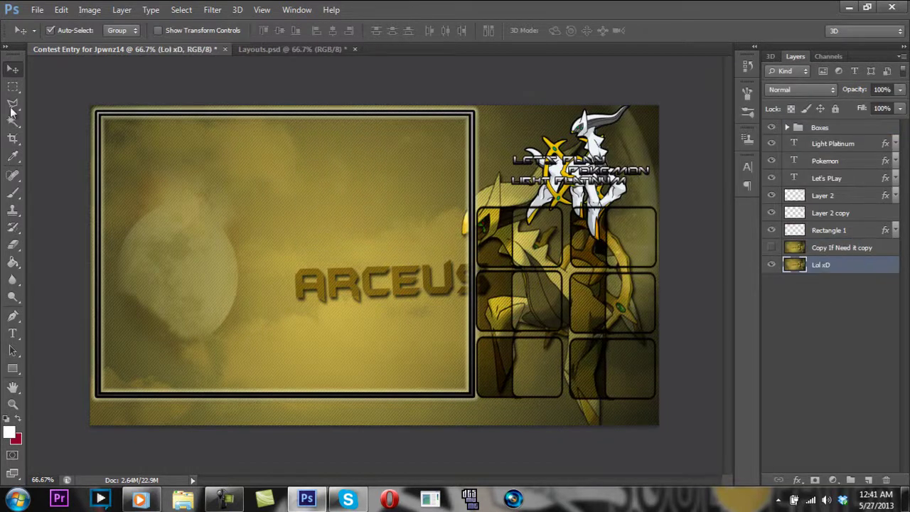
- Magic Wand select the inside of the Rectangle 1 frame and delete that area from the Lol xD layer
key(w)
click(839, 230)
click(400, 242)
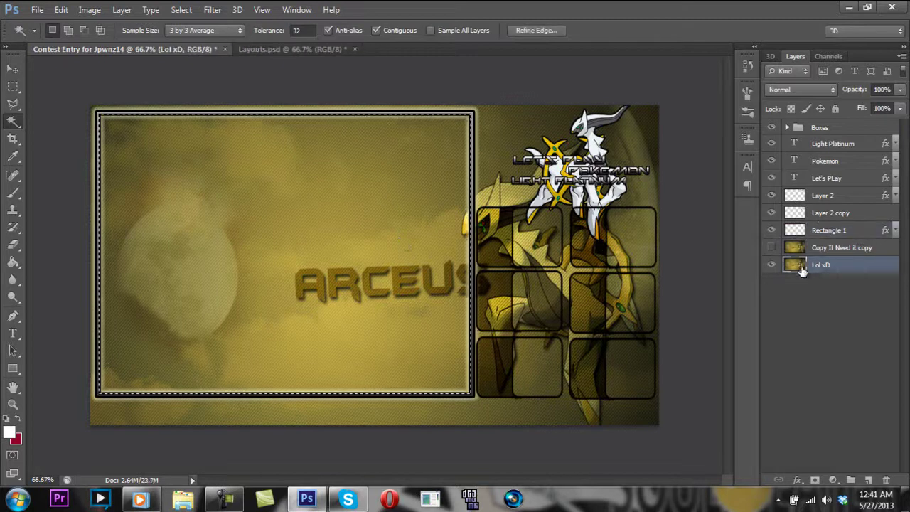
click(801, 267)
key(Delete)
key(ctrl+d)
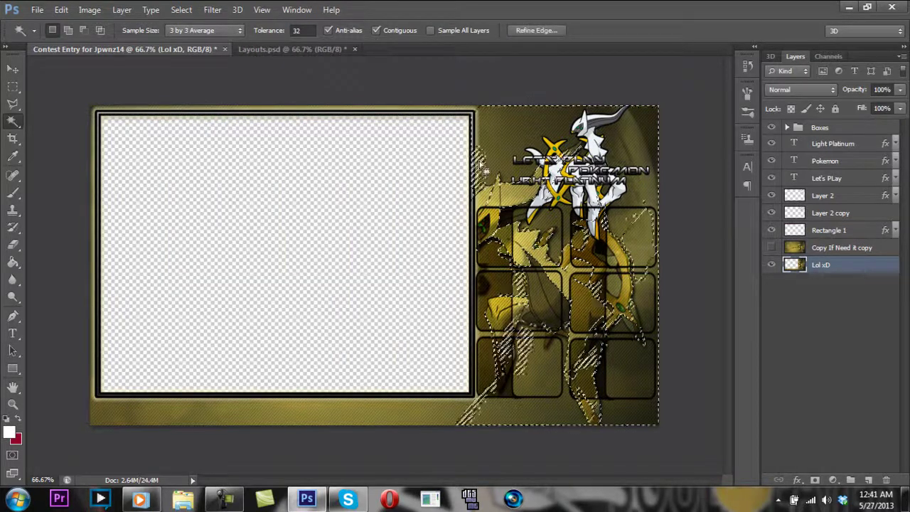
- Move the Let's Play text to the strip beneath the frame's lower-left corner and enlarge it to fill the strip's height
key(v)
drag(540, 167, 122, 412)
key(ctrl+t)
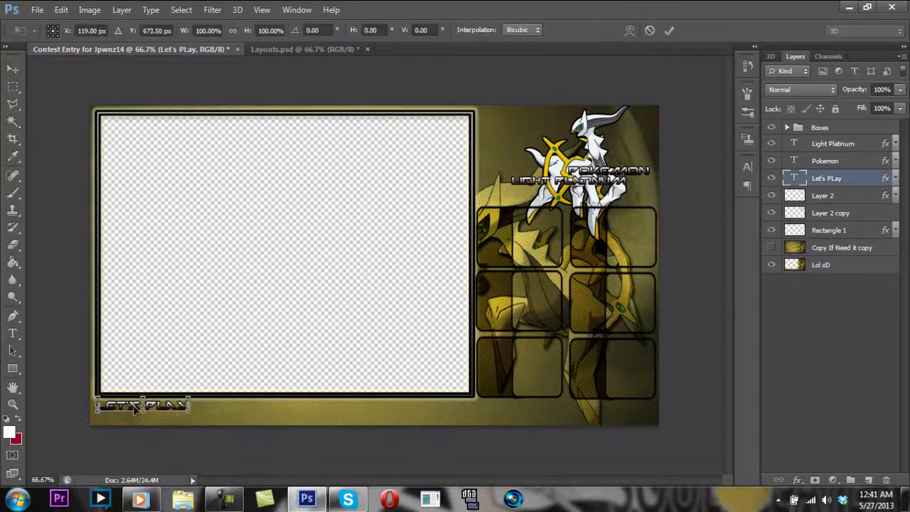
drag(190, 412, 263, 447)
key(Return)
- Move the Pokemon text beneath the frame just after Let's Play, and enlarge it to match that text's height
drag(585, 172, 502, 304)
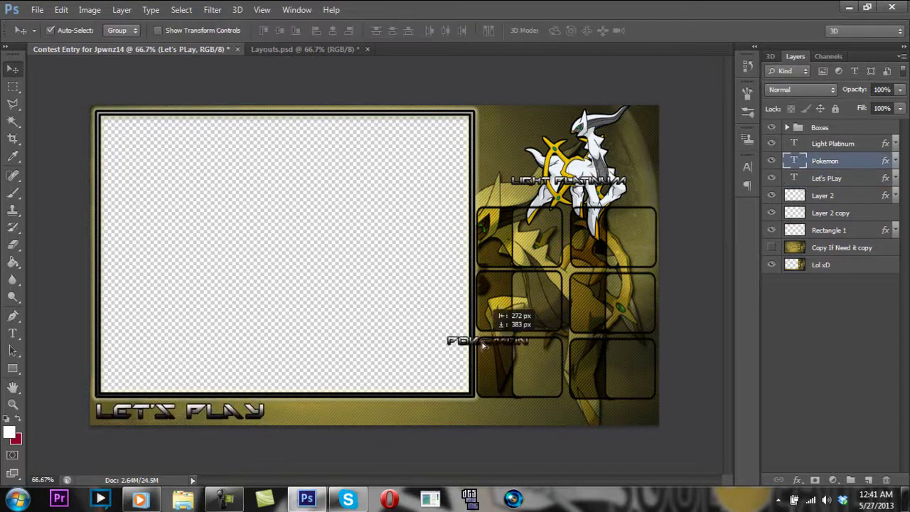
key(ctrl+t)
drag(371, 418, 424, 438)
key(Return)
key(shift+Left)
key(shift+Left)
key(shift+Left)
key(shift+Left)
key(shift+Left)
key(shift+Left)
key(shift+Up)
key(shift+Right)
key(shift+Right)
key(shift+Right)
- Place the Light Platinum text directly after Pokemon beneath the frame and resize it to fit the title line
drag(580, 176, 469, 409)
key(ctrl+t)
key(Return)
drag(585, 443, 601, 431)
key(shift+Left)
key(shift+Left)
key(shift+Left)
key(ctrl+t)
key(Return)
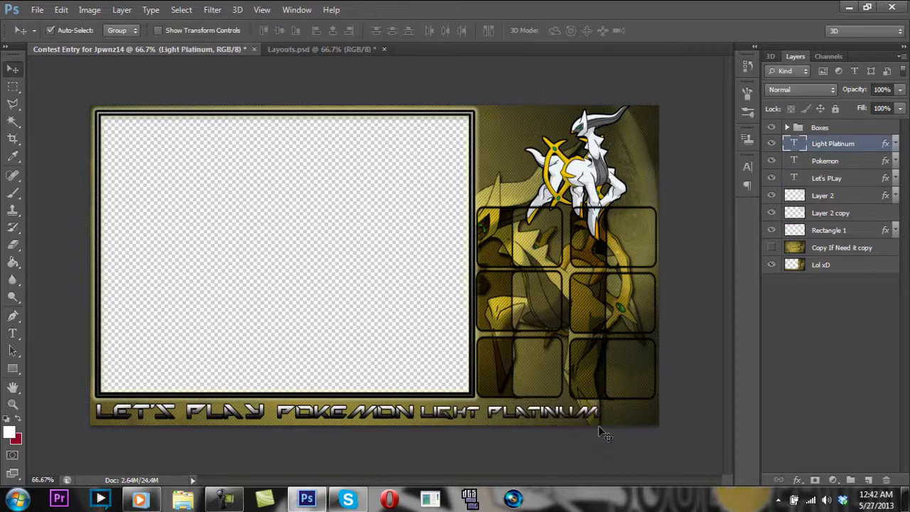
- Select Layer 2 and Layer 2 copy together and shift the white Arceus artwork slightly left
click(590, 164)
shift+click(794, 212)
drag(579, 175, 561, 179)
- Start opening a file and browse through the Photoshop stuff folder to the Dream World Artwork folder
click(38, 11)
click(51, 36)
click(42, 111)
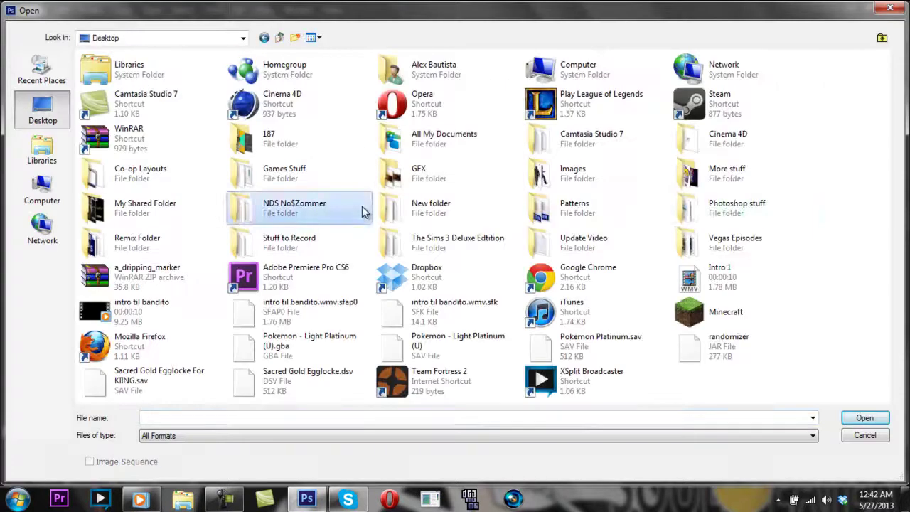
double_click(733, 206)
double_click(165, 72)
double_click(219, 84)
double_click(219, 73)
double_click(213, 148)
double_click(265, 72)
- Find the 487-origin image in the Dream World Artwork folder and open it
click(341, 199)
text(46)
key(Down)
key(Down)
key(Down)
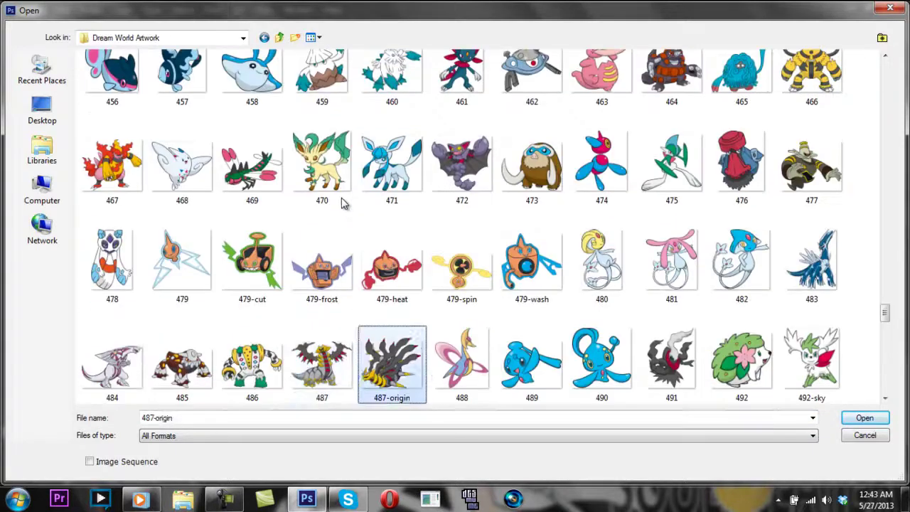
key(Left)
key(Right)
key(Return)
- Bring the 487-origin artwork into the contest layout behind both Arceus layers and duplicate its layer
drag(347, 269, 542, 81)
click(825, 213)
shift+click(828, 229)
drag(828, 230, 818, 186)
right_click(846, 230)
click(634, 105)
key(Return)
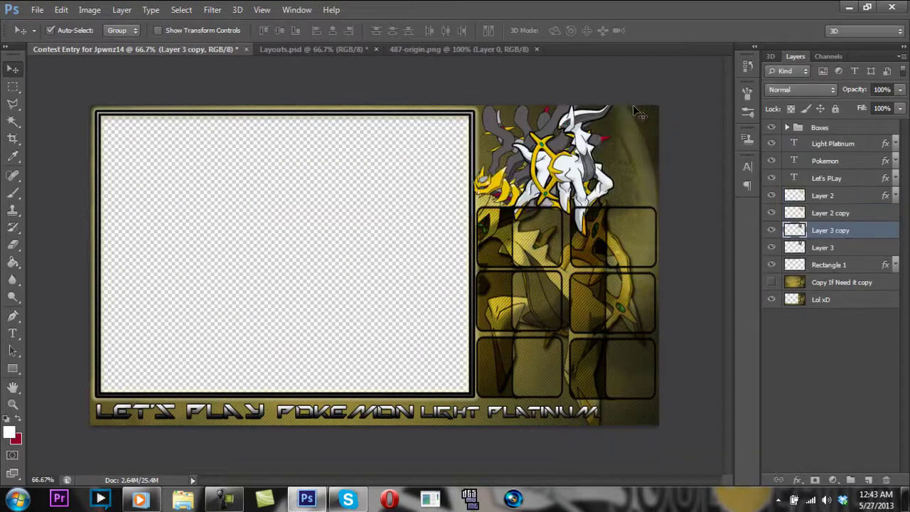
- Place Layer 3 copy beneath Layer 3 and paste Layer 2's layer style onto Layer 3
drag(816, 255, 818, 257)
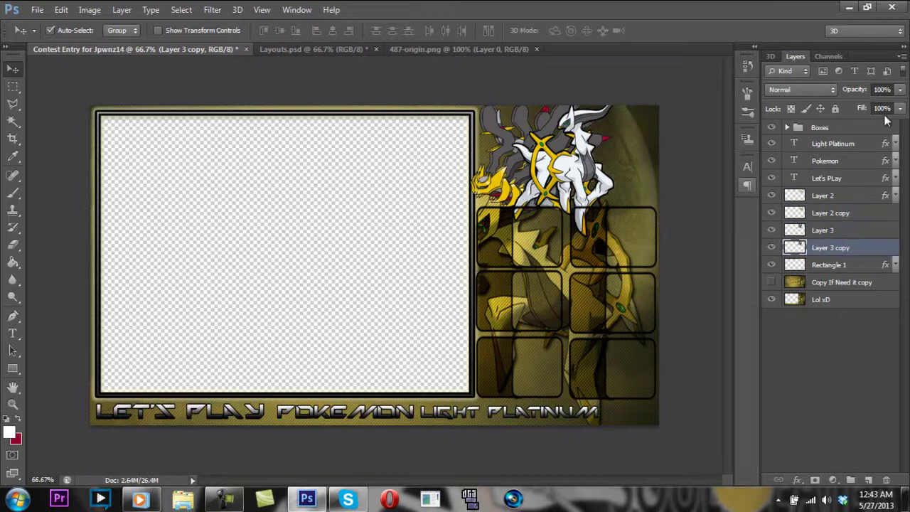
click(849, 226)
right_click(857, 197)
click(640, 264)
click(849, 218)
click(849, 229)
right_click(849, 226)
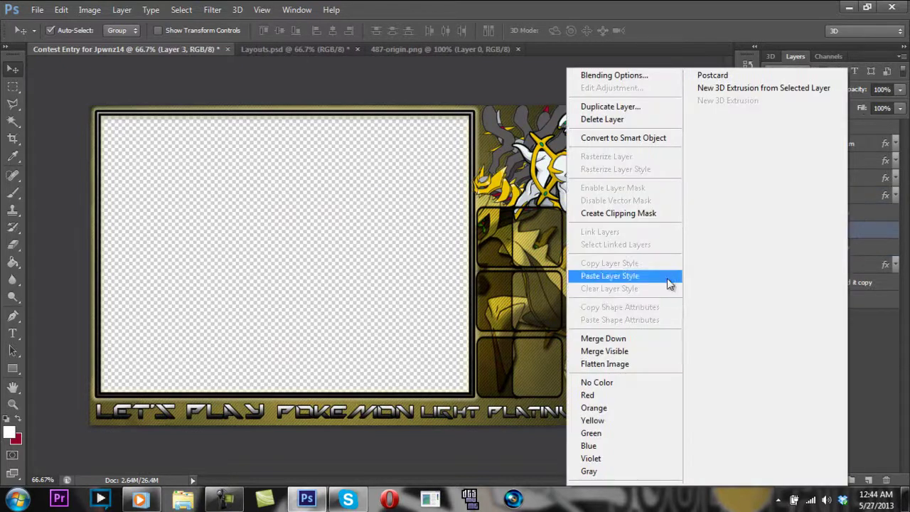
click(607, 277)
click(895, 230)
- Close the Layouts.psd and 487-origin.png documents and open 484.png from the Dream World Artwork folder
click(358, 49)
click(385, 50)
click(37, 10)
click(51, 38)
click(329, 197)
text(45)
key(Down)
key(Down)
key(Down)
key(Down)
key(Down)
key(Up)
key(Left)
key(Left)
key(Left)
key(Left)
key(Left)
key(Return)
- Bring the 484 artwork into the contest layout, scaled down and placed behind Arceus in the canvas's upper-right corner
drag(330, 196, 432, 99)
key(ctrl+t)
drag(429, 246, 381, 384)
drag(573, 376, 408, 268)
key(Return)
drag(342, 223, 589, 180)
drag(599, 146, 609, 139)
- Duplicate Layer 4, keeping the copy beneath it, and paste the copied layer style onto Layer 4
right_click(849, 229)
click(625, 104)
key(Return)
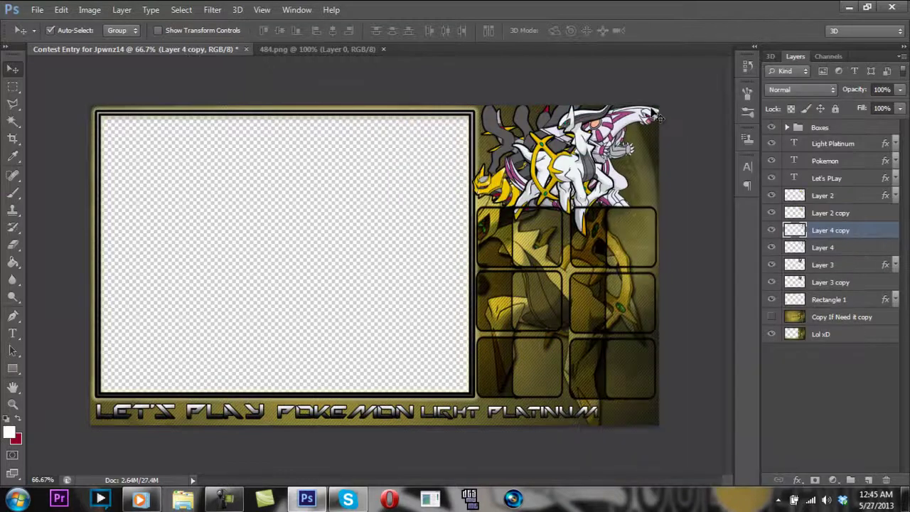
right_click(851, 233)
click(654, 274)
click(895, 229)
- Open 483.png and bring its artwork into the contest layout, scaled down behind Arceus
click(37, 10)
click(93, 39)
text(483)
key(Return)
drag(418, 248, 295, 175)
key(ctrl+t)
drag(381, 321, 626, 183)
key(Return)
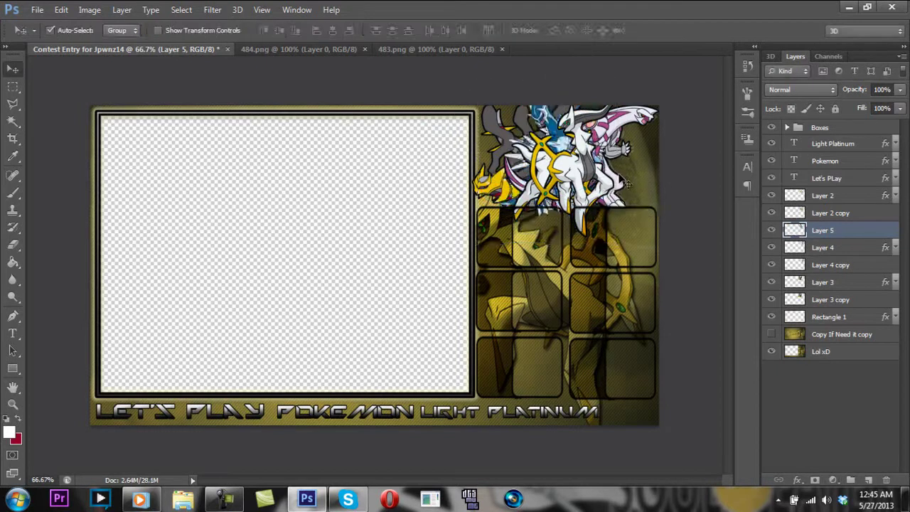
- Try the blue Dialga artwork further left and beneath Layer 3 copy, and delete its layer
key(ctrl+t)
drag(605, 240, 559, 242)
key(Return)
key(shift+Left)
key(shift+Left)
key(shift+Left)
key(shift+Left)
key(shift+Left)
key(shift+Left)
key(shift+Down)
key(shift+Up)
key(shift+Left)
drag(844, 230, 842, 310)
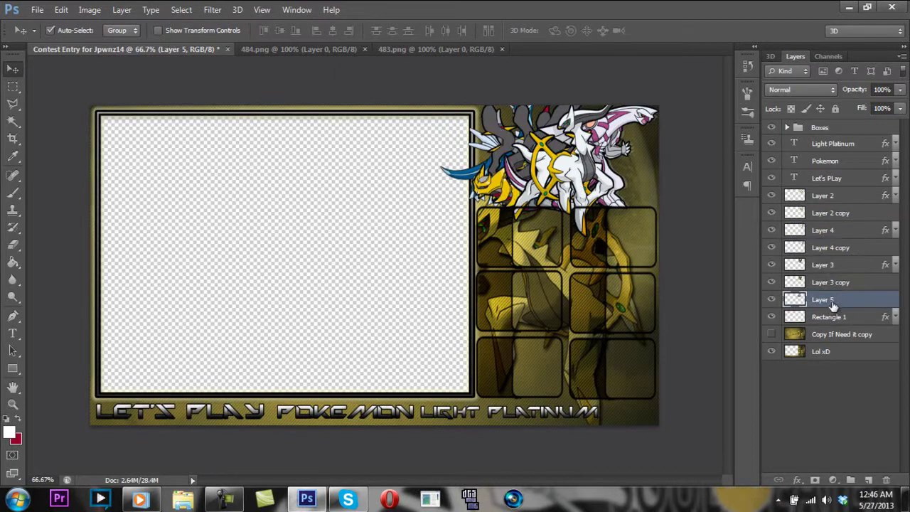
key(Delete)
- Find the 487 image in the Dream World Artwork folder and open it
click(39, 10)
click(79, 36)
click(459, 216)
key(4)
key(5)
key(Up)
key(Up)
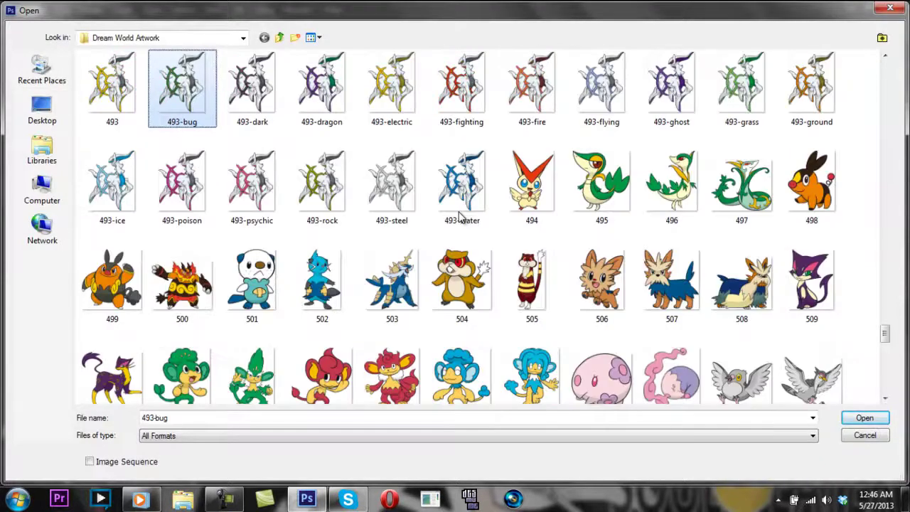
key(Up)
key(Right)
key(Right)
key(Right)
key(Right)
key(Right)
key(Right)
key(Up)
key(Down)
key(Left)
key(Left)
key(Left)
key(Left)
key(Return)
- Bring the 487 artwork into the contest layout and delete Layer 3 and Layer 3 copy
drag(391, 237, 304, 254)
click(829, 266)
ctrl+click(834, 282)
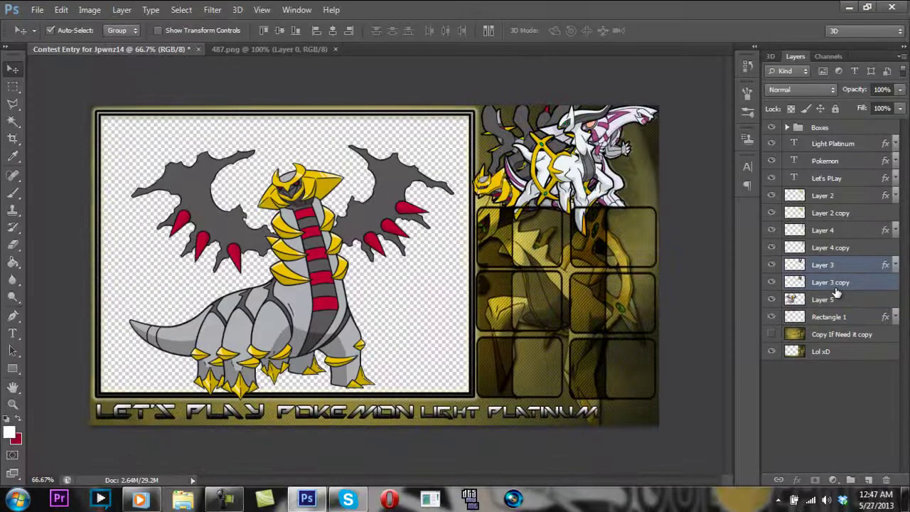
key(Delete)
- Scale down the 487 Giratina artwork and place it behind Arceus, above the upper-left team box
key(ctrl+t)
drag(452, 399, 519, 172)
key(Return)
- Duplicate Layer 5, place the copy beneath it, and set the copy's fill to 20%
right_click(831, 261)
click(595, 107)
click(576, 149)
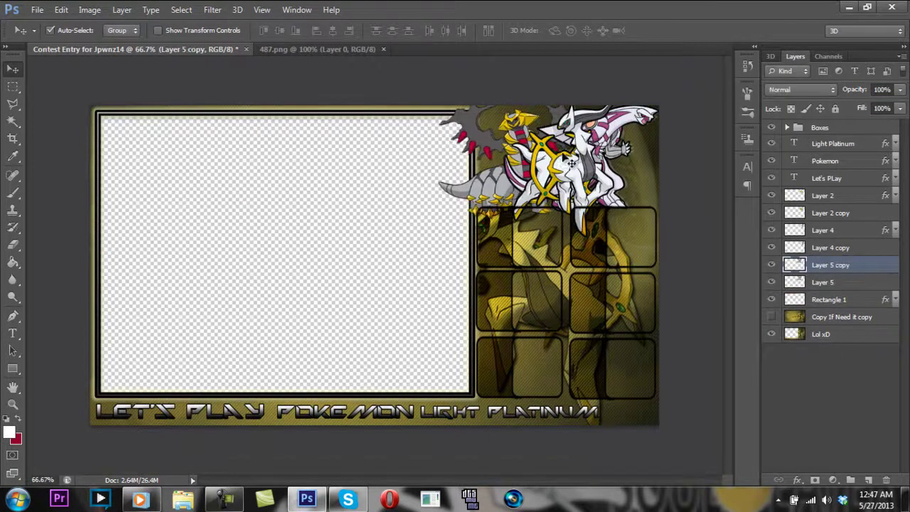
drag(827, 282, 826, 288)
click(889, 108)
- Paste the copied layer style onto Layer 5 and collapse its effects list
click(852, 268)
click(846, 282)
right_click(850, 265)
click(616, 276)
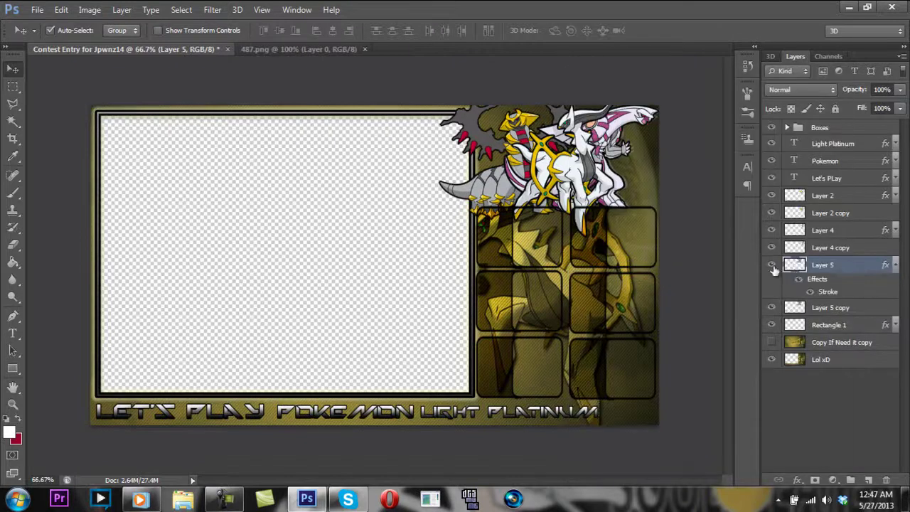
click(895, 264)
- Delete the parts of Layer 5 and Layer 5 copy that overlap the transparent window, using a rectangular marquee selection
click(876, 284)
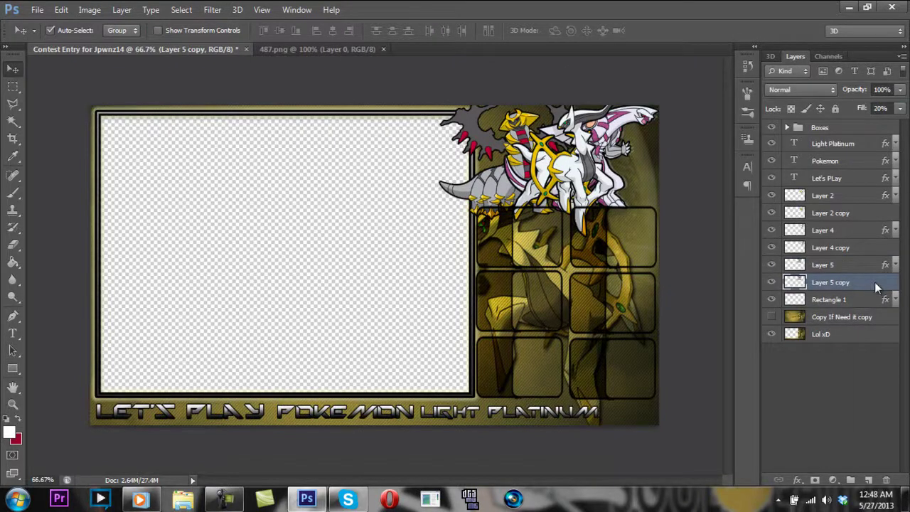
click(12, 87)
shift+click(838, 266)
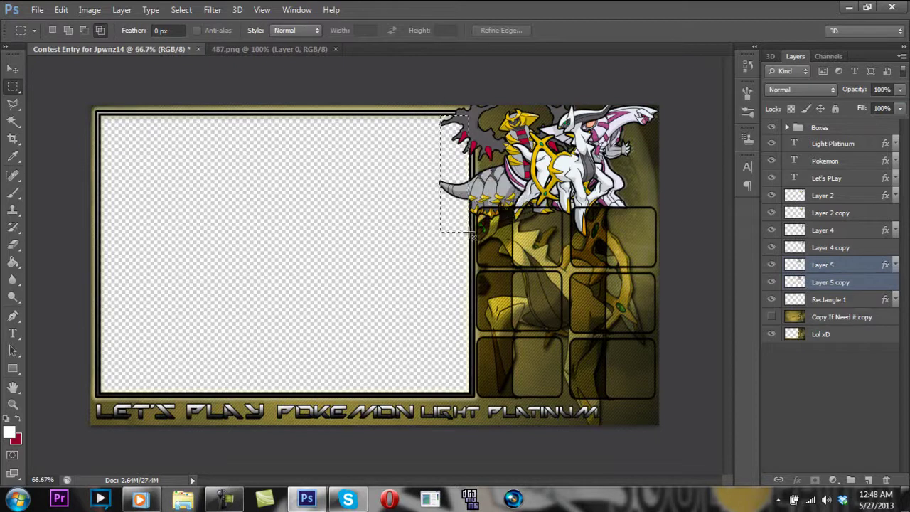
click(837, 269)
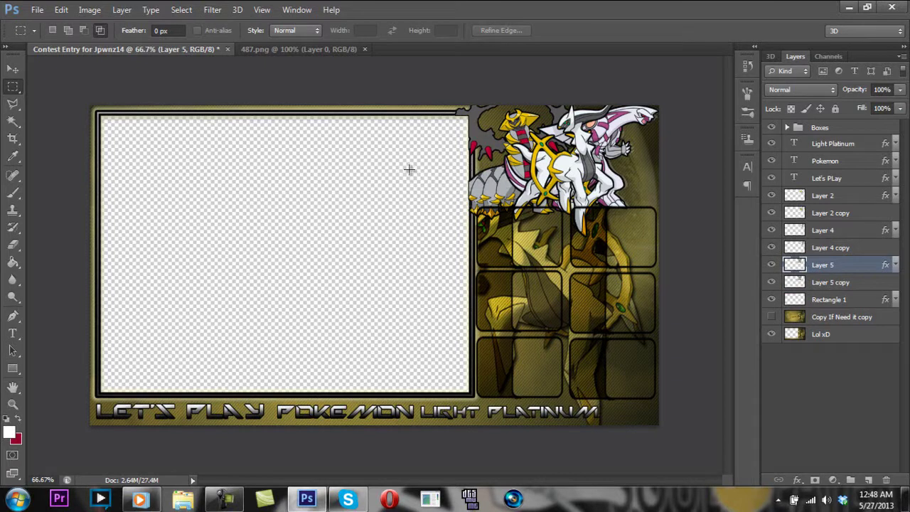
click(846, 282)
key(ctrl+d)
click(7, 69)
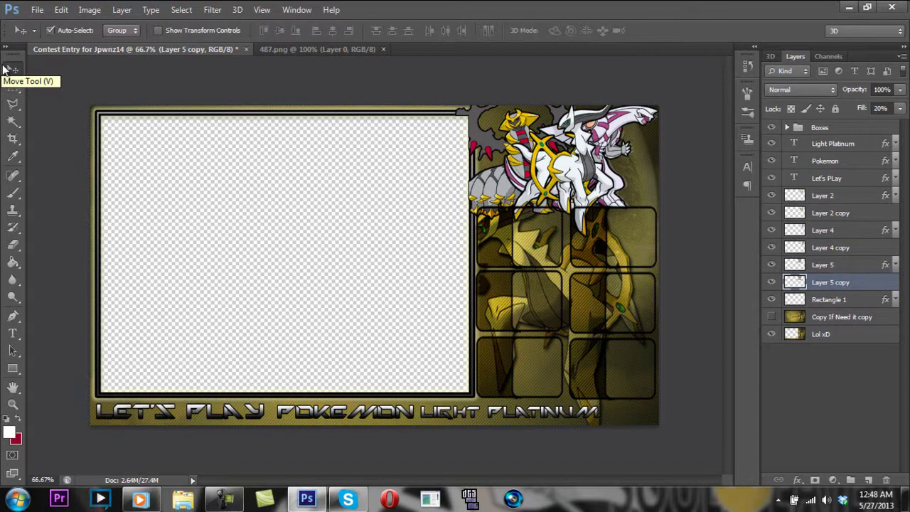
- Find the 483 image in the Dream World Artwork folder and open it
click(37, 9)
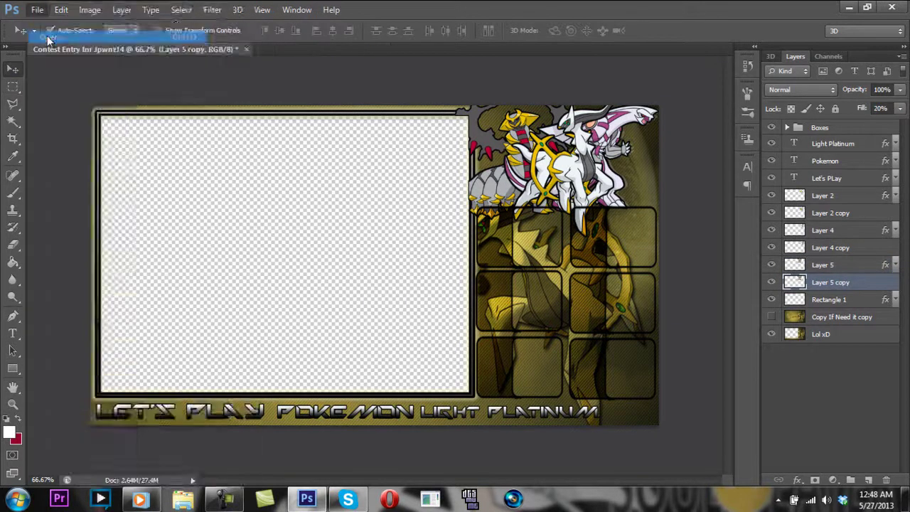
click(45, 34)
text(480)
key(Down)
key(Down)
key(Left)
key(Left)
key(Left)
key(Up)
key(Up)
key(Right)
key(Right)
key(Right)
key(Right)
key(Right)
key(Right)
key(Return)
- Scale down the 483 Dialga artwork over the frame's upper-right edge in the contest layout, with its layer directly above Layer 5
drag(365, 305, 389, 249)
key(ctrl+t)
drag(504, 324, 391, 234)
key(Return)
drag(352, 162, 460, 209)
drag(800, 282, 806, 261)
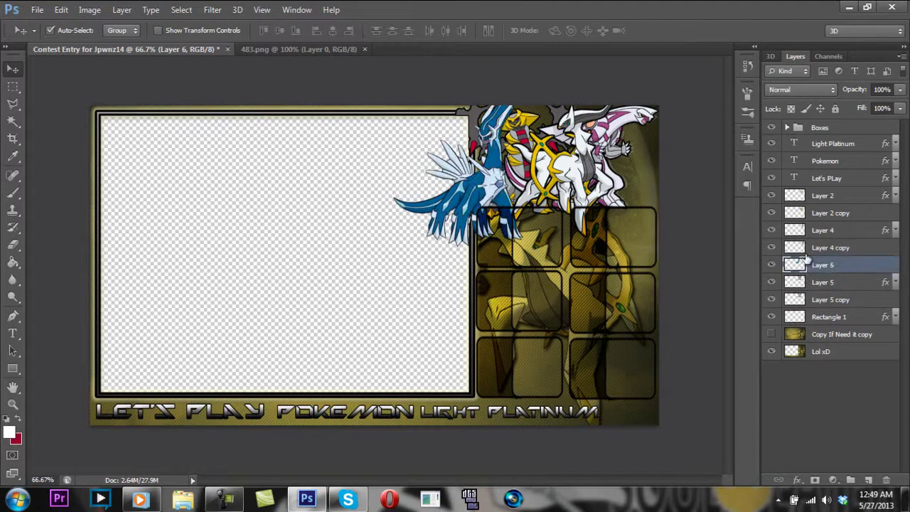
- Nudge the Dialga artwork up and to the right, and move the Rectangle 1 frame layer above Layer 2
key(shift+Up)
key(shift+Up)
key(shift+Up)
key(shift+Right)
key(shift+Right)
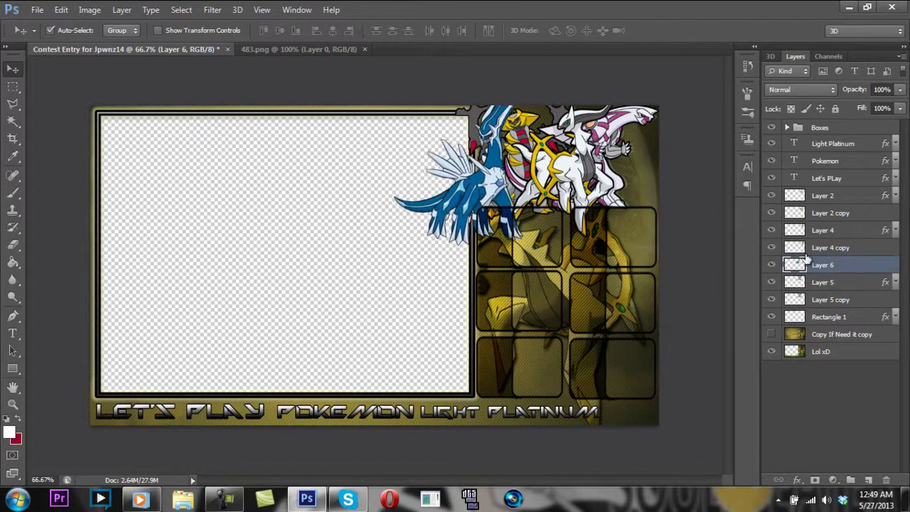
drag(824, 314, 831, 197)
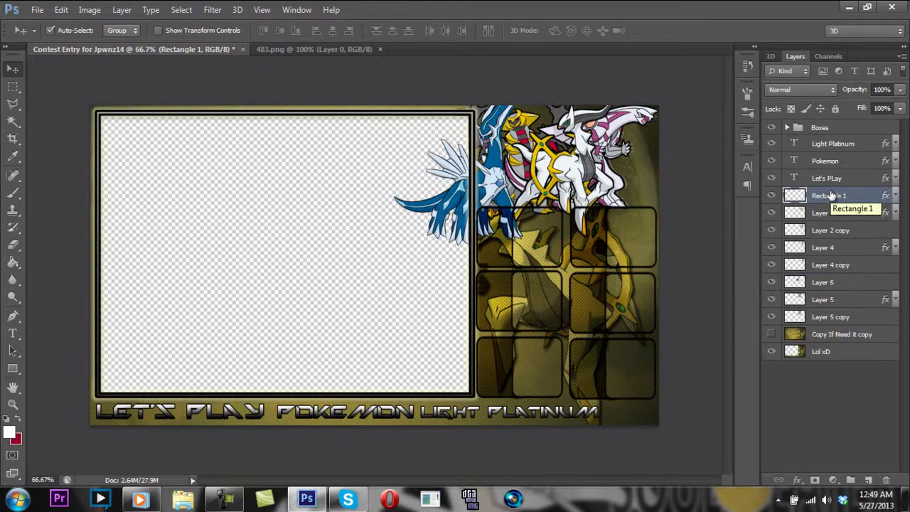
- Duplicate Layer 6 with the copy beneath it, and paste the copied layer style onto Layer 6 with its effects list collapsed
click(850, 264)
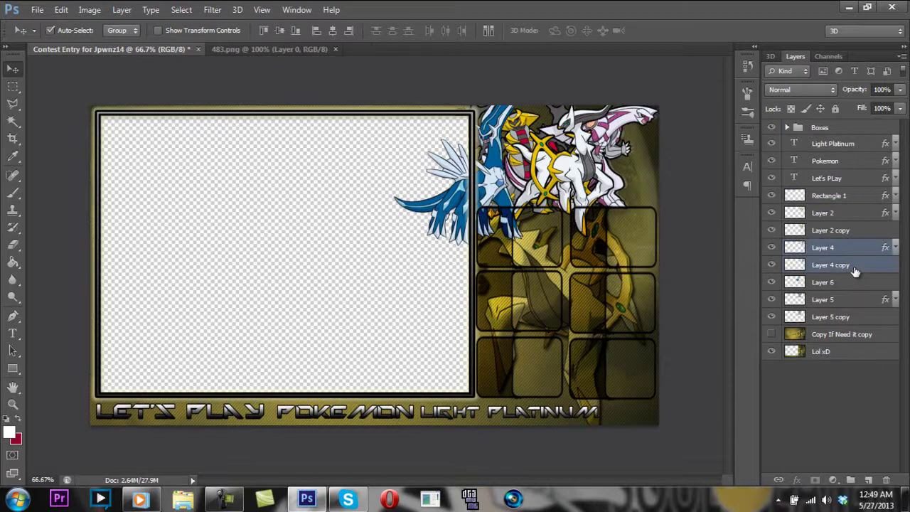
click(858, 285)
key(ctrl+j)
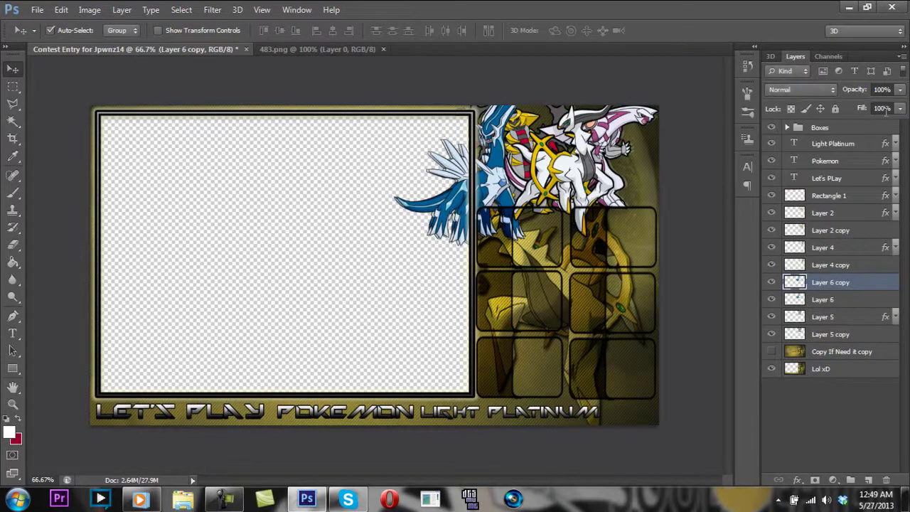
drag(844, 286, 847, 302)
right_click(848, 285)
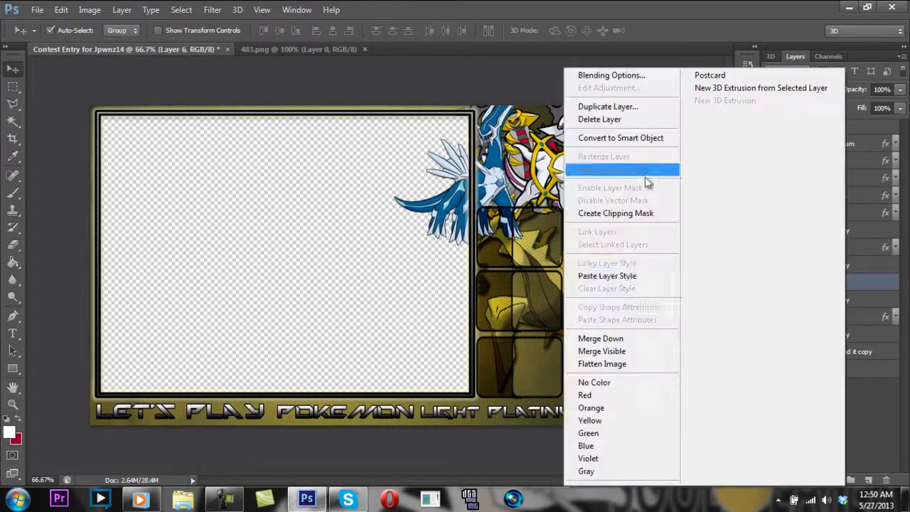
click(628, 275)
click(896, 282)
- Delete the parts of Layer 6 and Layer 6 copy that overlap the transparent window, using a rectangular marquee selection
click(14, 88)
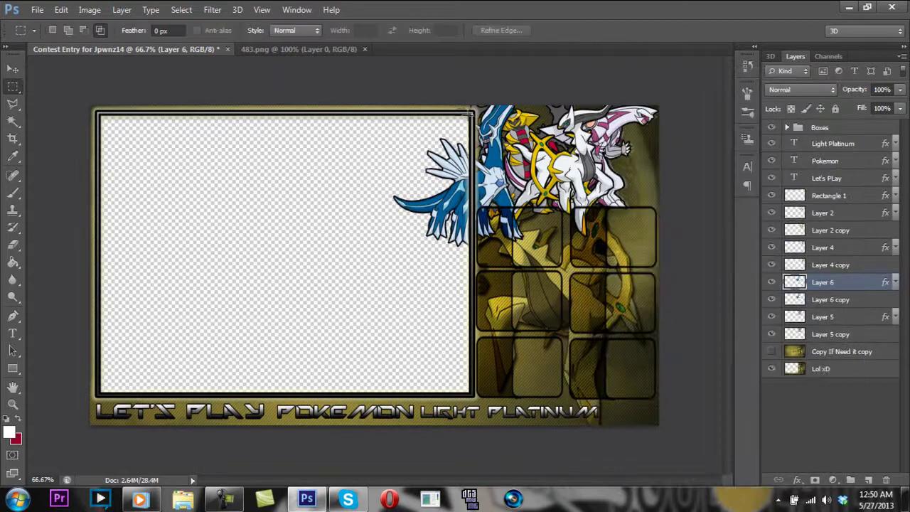
drag(374, 249, 469, 116)
click(864, 299)
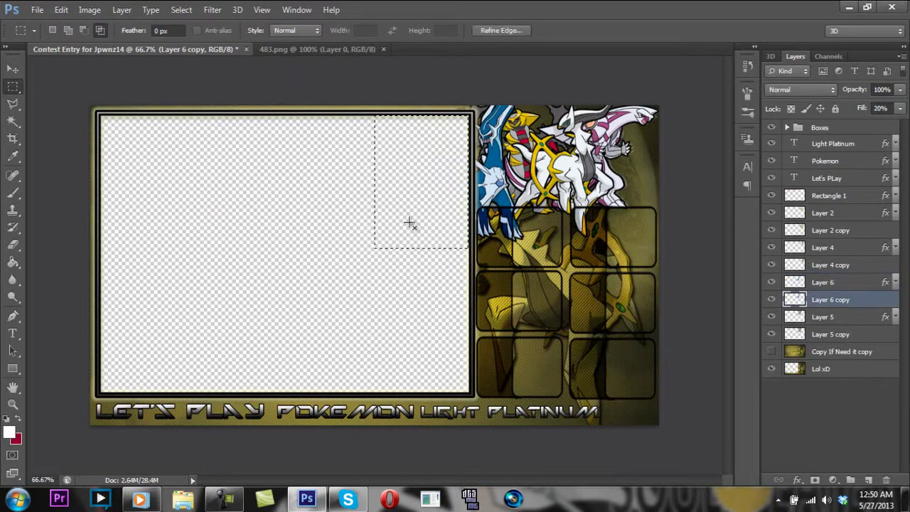
- Set the blend mode of all Pokémon artwork layers, from Layer 2 through Layer 5 copy, to Luminosity
click(14, 67)
shift+click(831, 211)
click(818, 89)
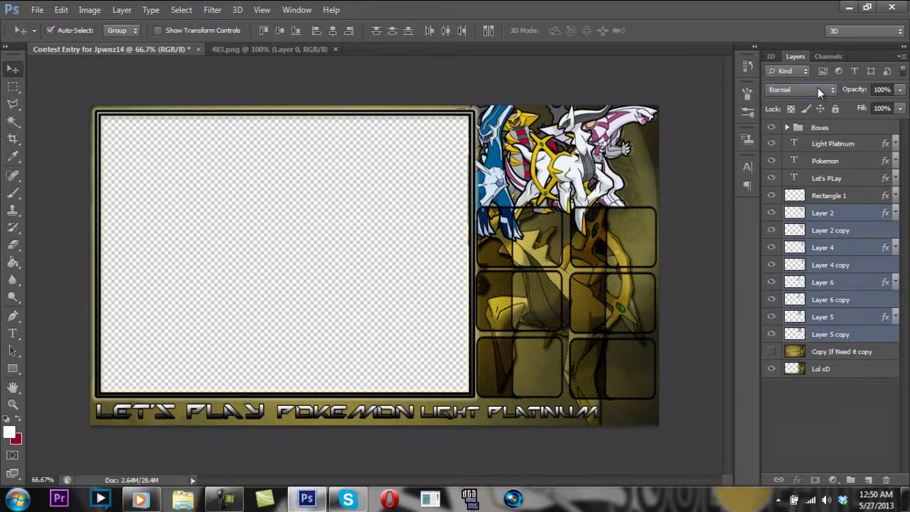
click(817, 89)
scroll(818, 88, down, 8)
scroll(818, 88, down, 7)
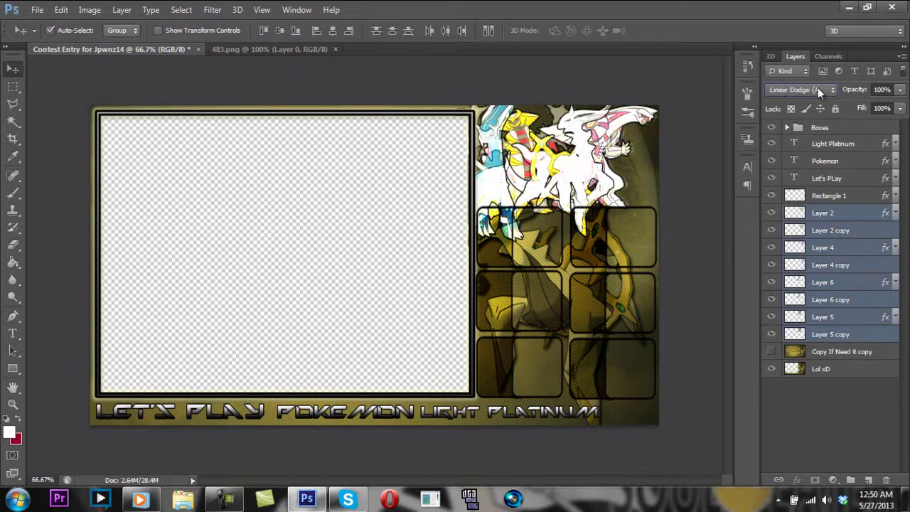
scroll(817, 87, down, 3)
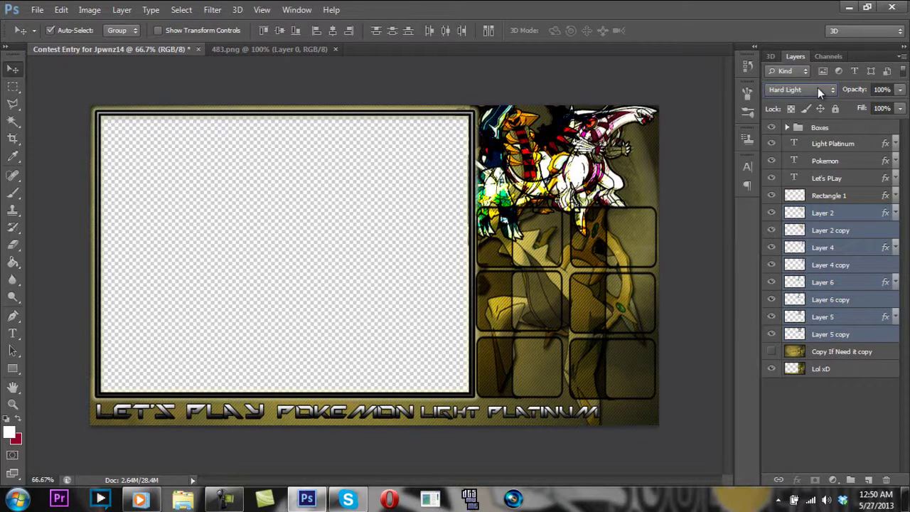
scroll(817, 87, down, 8)
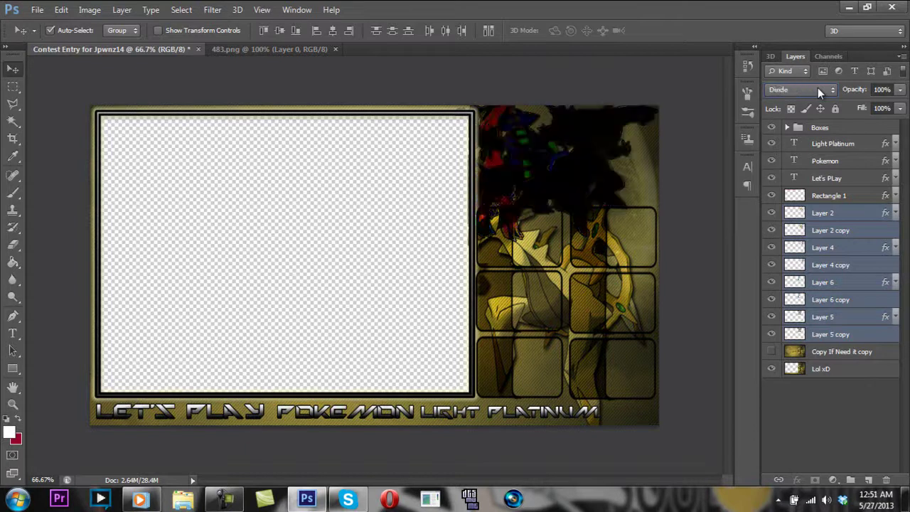
click(688, 159)
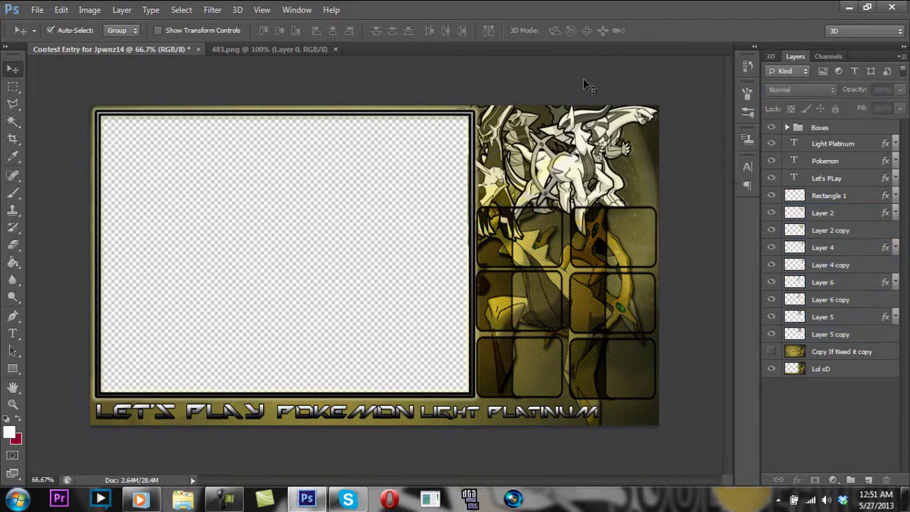
- Delete the Let's Play, Pokemon and Light Platinum title text layers
click(430, 416)
key(ctrl+t)
drag(602, 401, 475, 423)
key(Return)
shift+click(826, 178)
key(ctrl+t)
key(Return)
key(Delete)
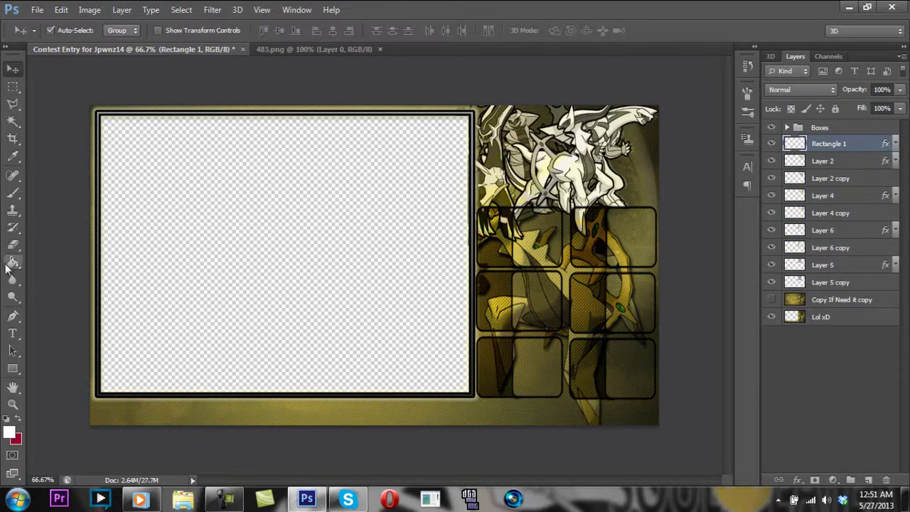
- Add a one-line text layer reading Let's Play Pokemon Light Platinum in the Bitsumishi font
click(13, 335)
click(168, 346)
text(Let's Pl)
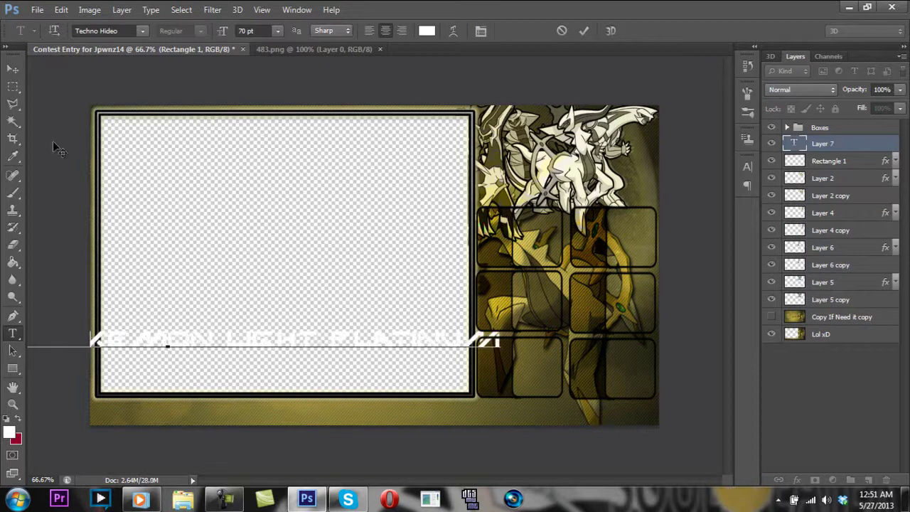
key(ctrl+a)
text(Bitsumishi)
key(Return)
- Scale the new title text to fit the strip below the transparent window and position it there
click(13, 69)
key(ctrl+t)
drag(348, 347, 455, 426)
drag(691, 393, 520, 402)
drag(244, 412, 519, 413)
key(Return)
- Remove the words Let's Play from the title so it reads Pokemon Light Platinum
click(12, 333)
click(189, 412)
key(BackSpace)
key(BackSpace)
key(BackSpace)
key(BackSpace)
key(BackSpace)
key(BackSpace)
key(BackSpace)
key(BackSpace)
key(BackSpace)
key(BackSpace)
click(16, 68)
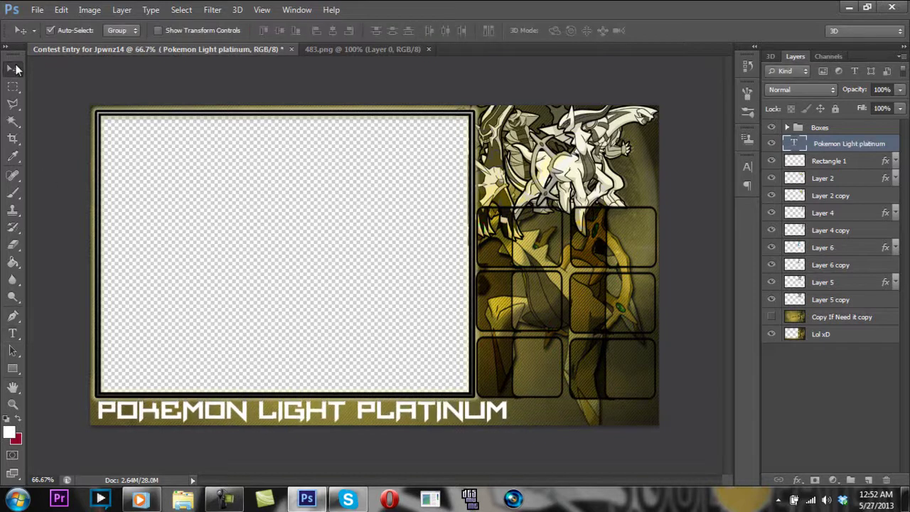
- Add a Pattern Overlay effect to the Pokemon Light Platinum title and choose a different pattern for it
right_click(857, 143)
click(618, 17)
click(590, 246)
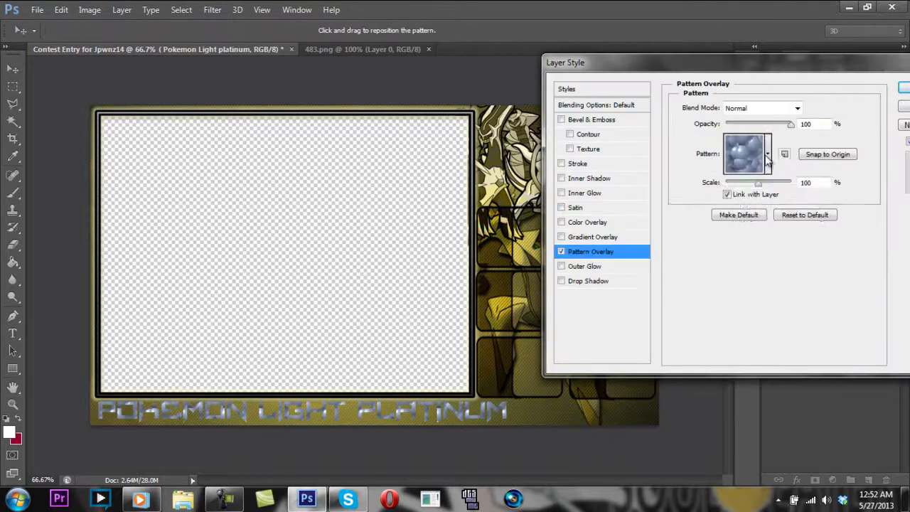
click(767, 154)
click(777, 243)
- Add a Color Overlay to the title in grey-brown 9e9890 with reduced opacity, and apply the layer style
click(577, 223)
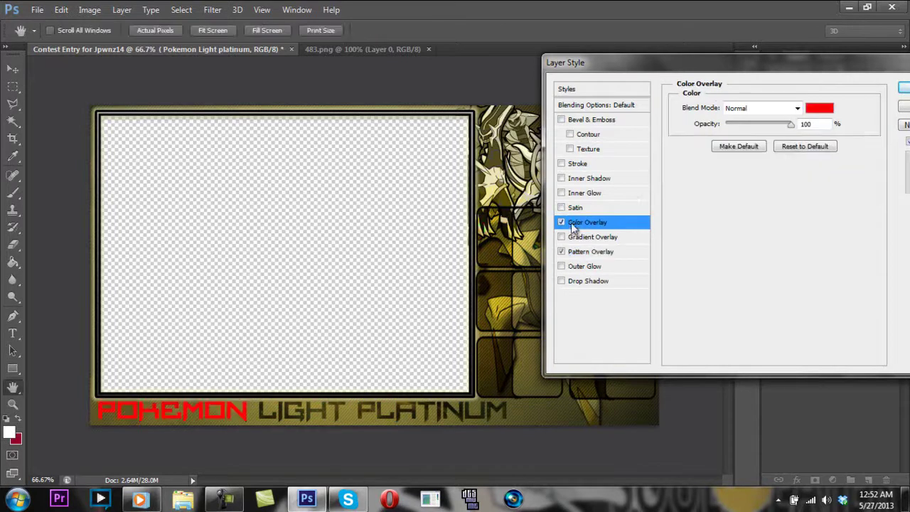
click(819, 108)
click(837, 314)
click(836, 322)
drag(758, 256, 666, 232)
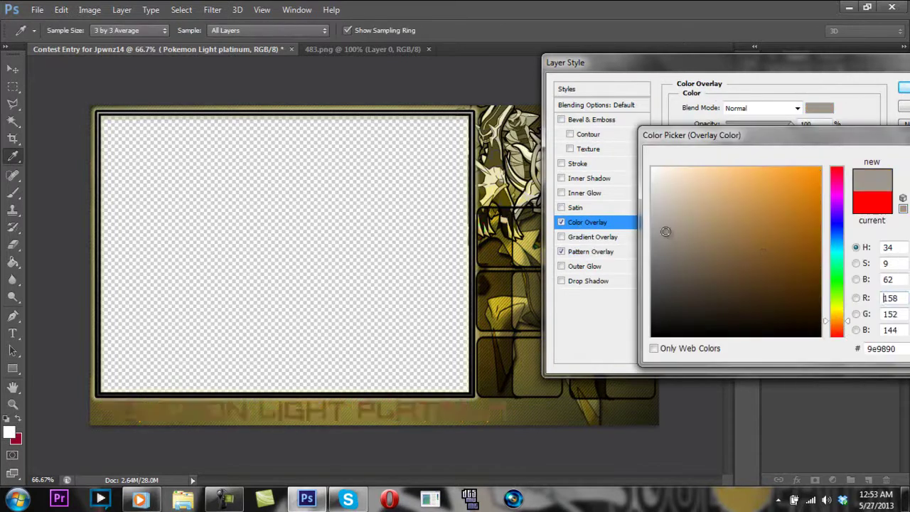
key(Return)
drag(790, 125, 744, 131)
key(Return)
- Add Bevel & Emboss and Stroke effects to the title layer and collapse its effects list
right_click(817, 162)
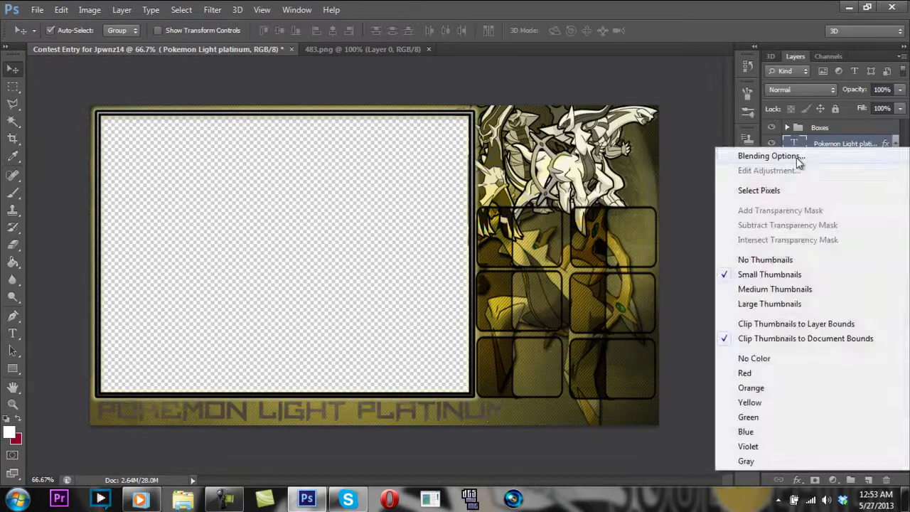
click(764, 154)
click(591, 119)
key(Return)
click(894, 145)
click(837, 398)
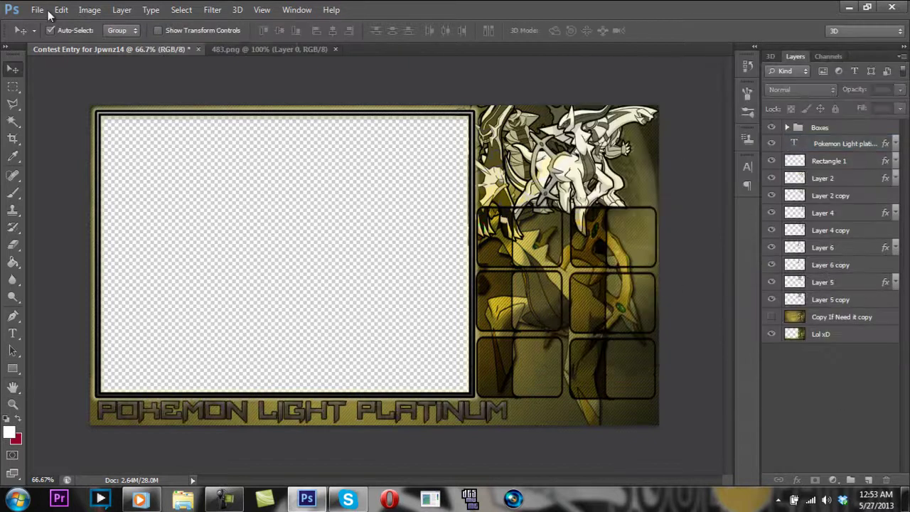
- Create a layer group named Do Not Touch above the Rectangle 1 layer
click(843, 164)
shift+click(846, 299)
click(851, 480)
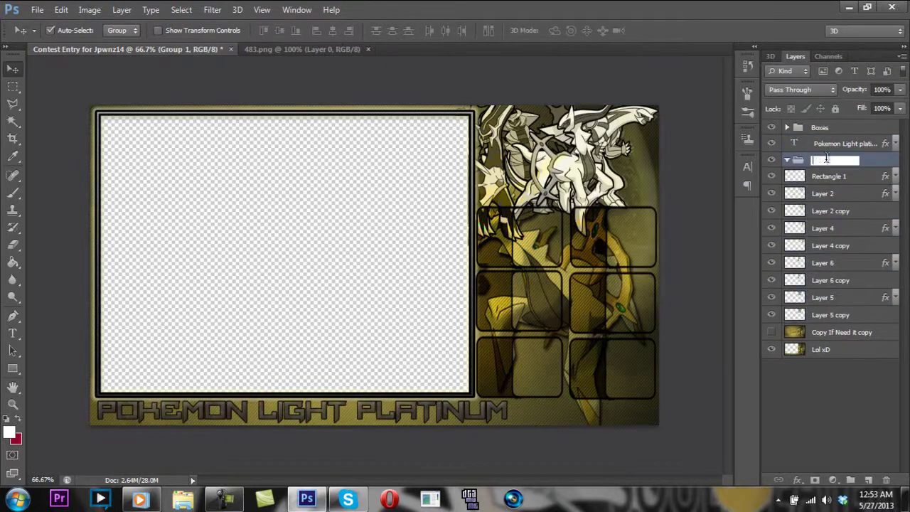
click(827, 159)
text(Do Not Touch)
key(Return)
- Move the layers from Rectangle 1 through Layer 5 copy into the Do Not Touch group and collapse it
click(863, 177)
shift+click(828, 317)
drag(829, 213, 826, 164)
click(786, 160)
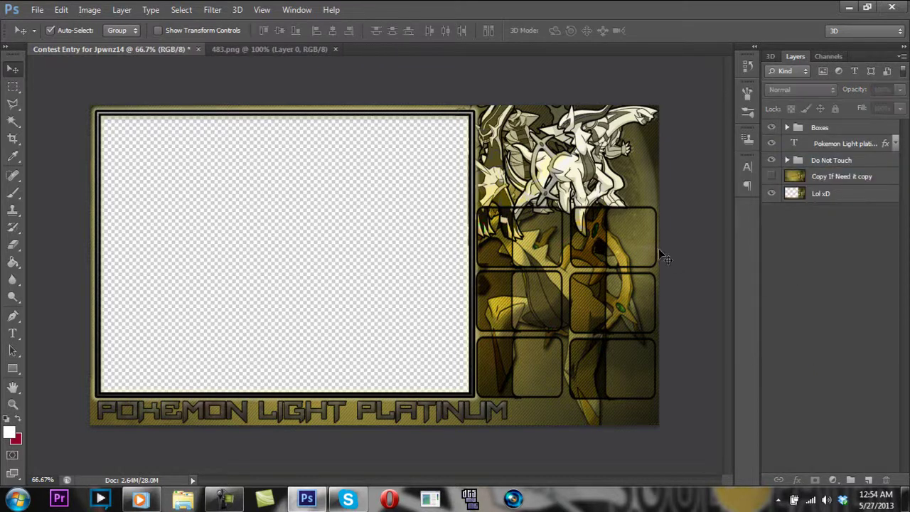
- Add an Outer Glow effect to the Pokemon Light Platinum title layer
click(845, 159)
right_click(842, 149)
click(647, 75)
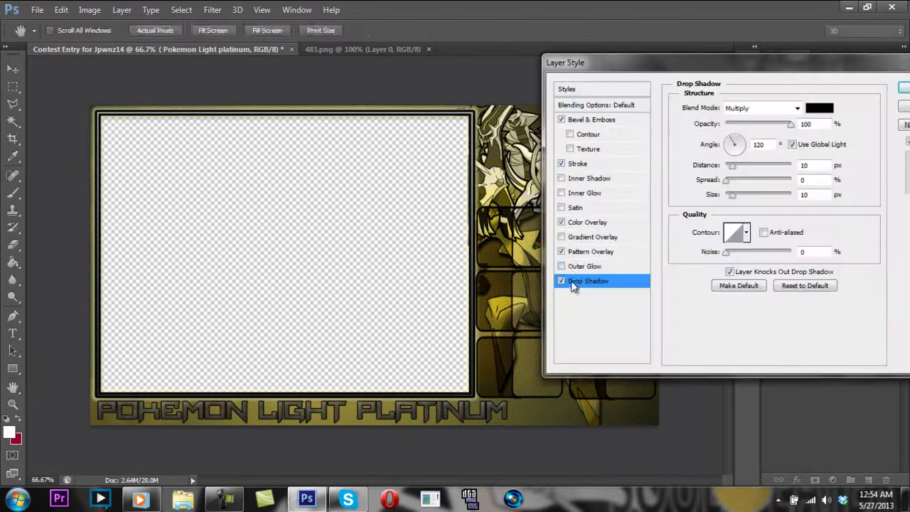
click(573, 268)
key(Return)
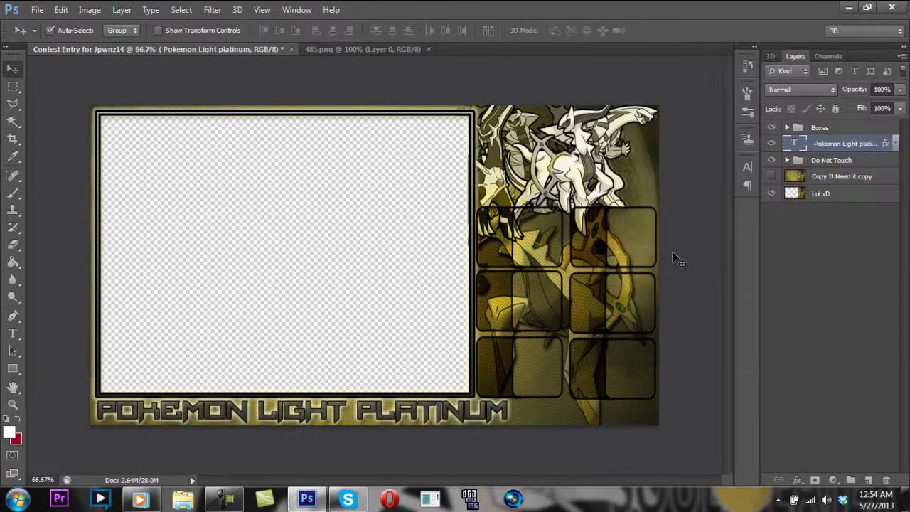
- Draw a white right-pointing custom arrow shape about 71 × 50 px in the strip to the right of the title
drag(15, 371, 53, 432)
right_click(207, 329)
double_click(252, 370)
drag(580, 407, 610, 426)
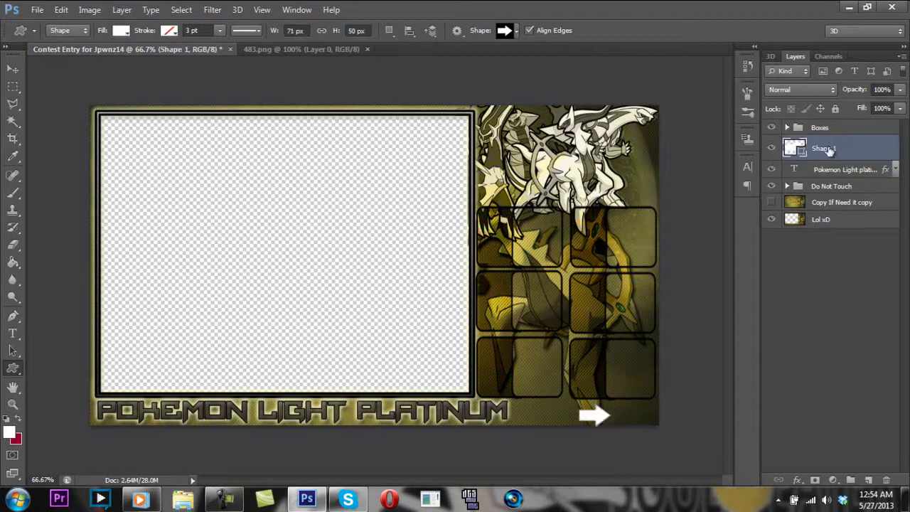
- Duplicate the rasterized arrow layer and flip the copy horizontally so it points left
right_click(825, 147)
click(613, 107)
click(61, 10)
mouse_move(107, 258)
click(319, 404)
- Space the two arrows apart, with the left-pointing one near the title and the right-pointing one near the canvas edge
click(4, 69)
key(shift+Left)
key(shift+Left)
key(shift+Left)
key(shift+Left)
key(shift+Left)
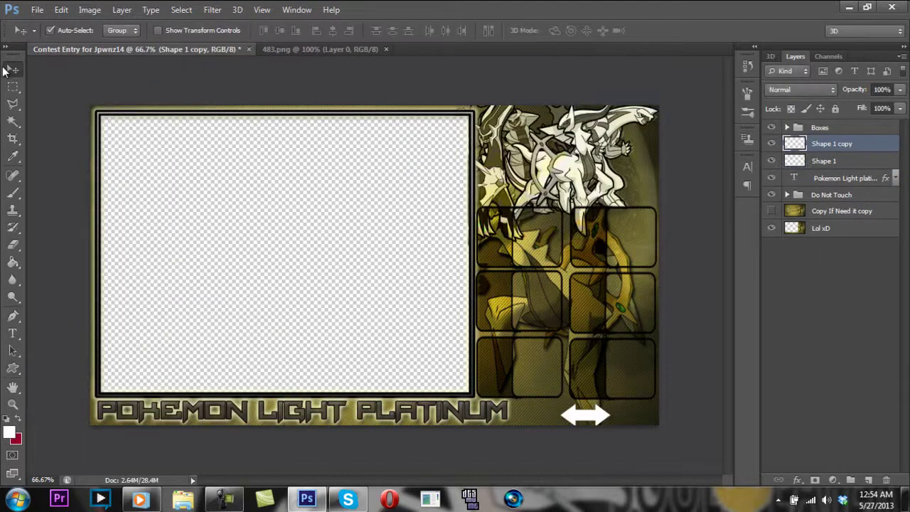
key(shift+Right)
key(shift+Right)
key(shift+Right)
key(shift+Right)
key(shift+Right)
key(shift+Right)
key(shift+Right)
key(shift+Right)
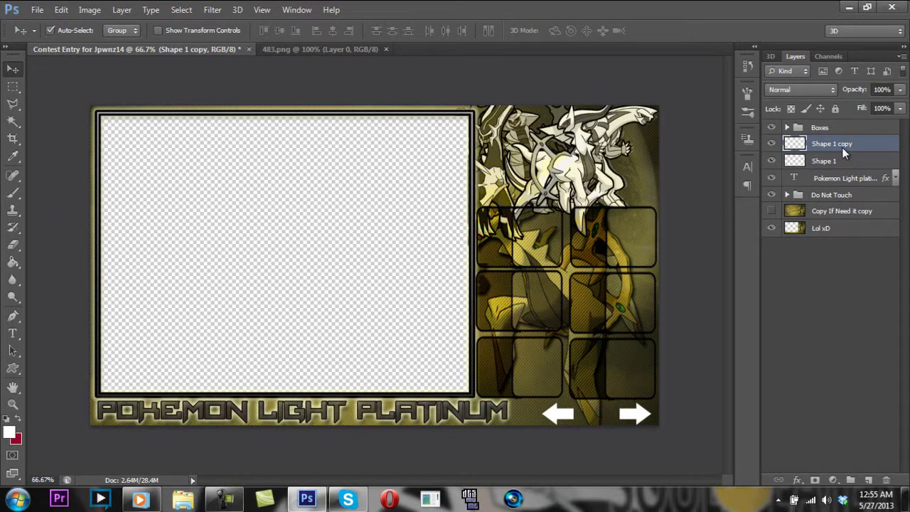
- Paste the copied stroke layer style onto Shape 1 copy and Shape 1, and collapse their effects lists
right_click(842, 147)
click(630, 276)
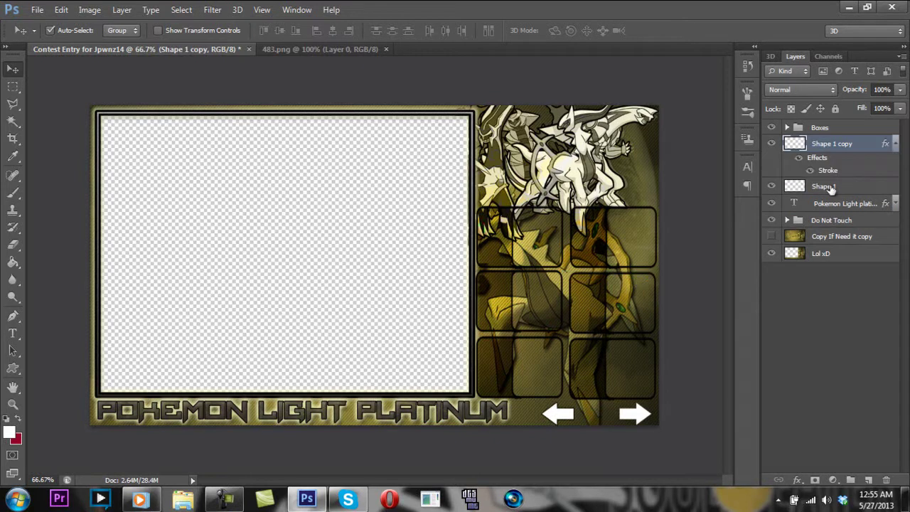
right_click(830, 191)
click(634, 277)
click(895, 186)
click(896, 144)
click(825, 292)
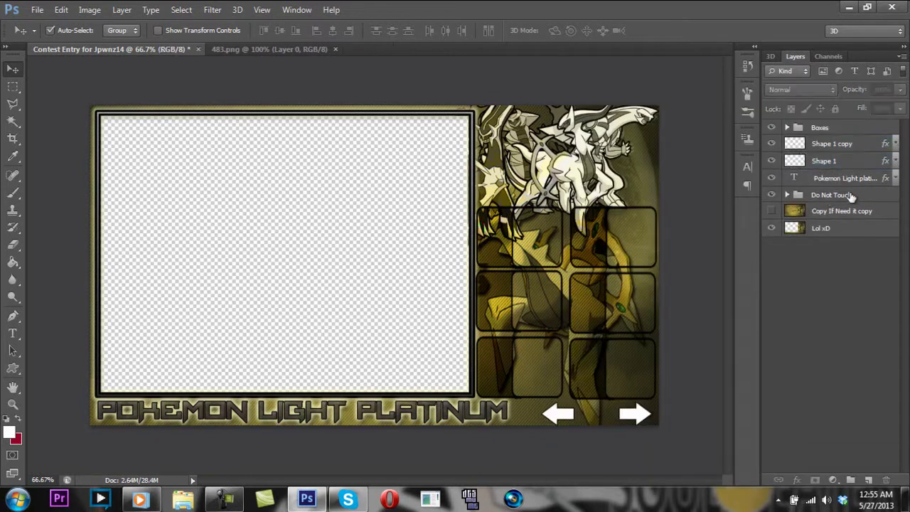
- Copy the title's layer style and paste it onto both arrow layers, Shape 1 and Shape 1 copy
right_click(850, 179)
click(627, 370)
click(848, 148)
shift+click(849, 163)
right_click(848, 163)
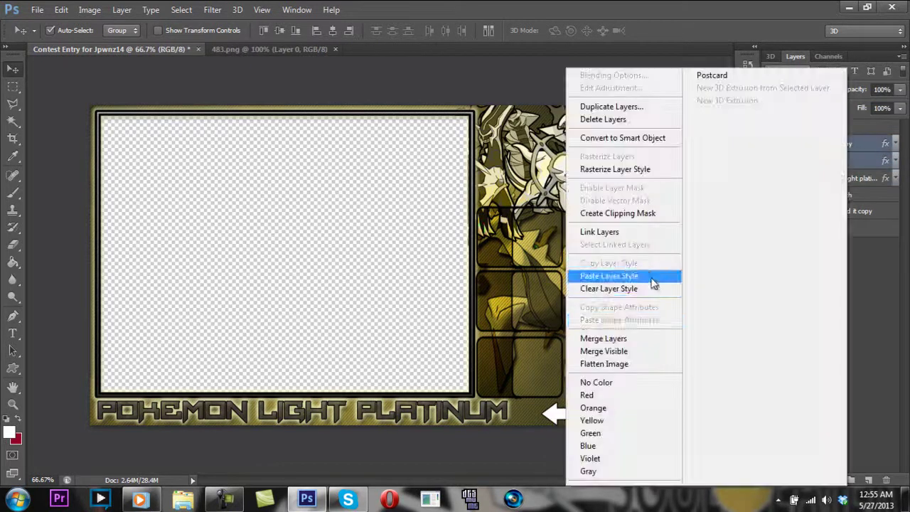
click(650, 277)
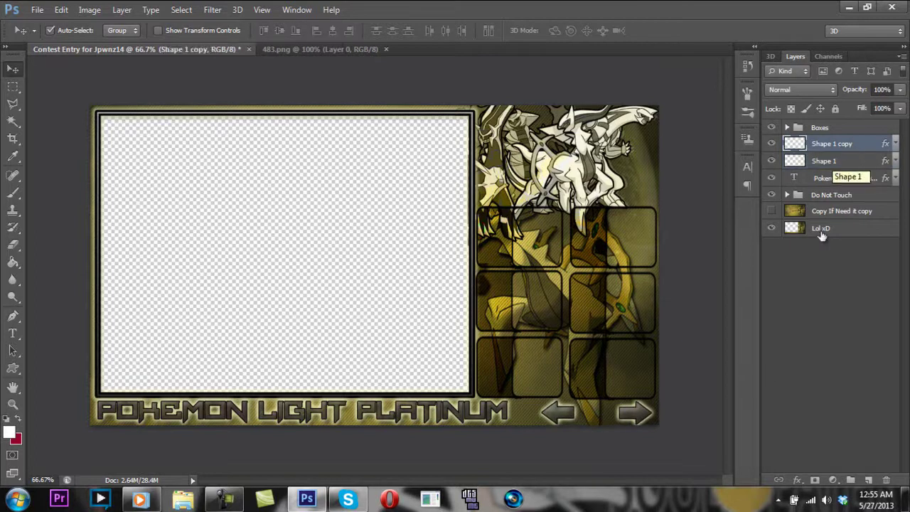
click(823, 303)
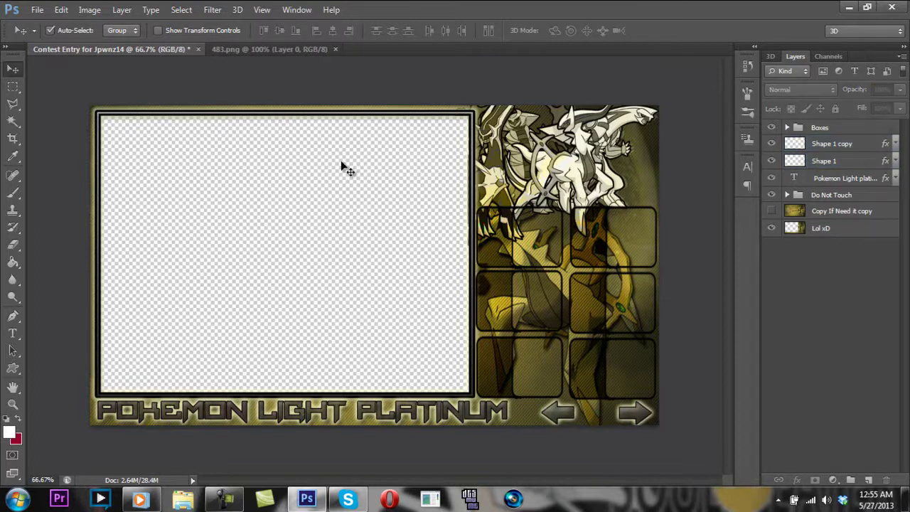
- Delete the parts of Layer 6 copy and Layer 6 that cover the upper-left team box, using a rectangular marquee selection
click(14, 87)
drag(517, 205, 478, 260)
click(837, 197)
key(Delete)
key(Return)
click(787, 195)
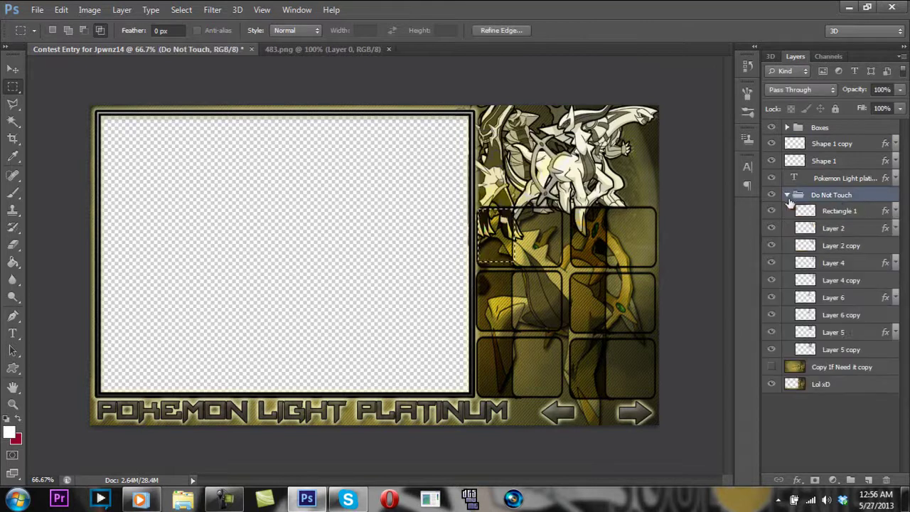
click(842, 315)
click(841, 299)
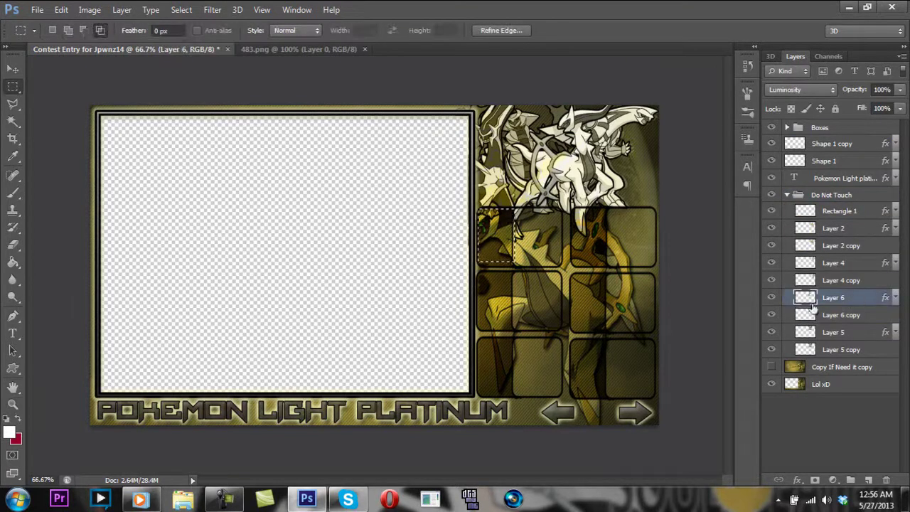
key(ctrl+d)
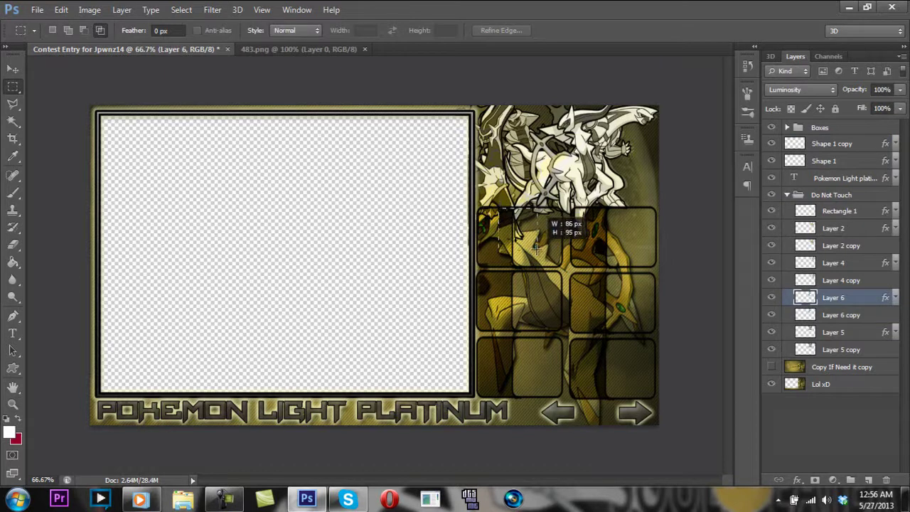
- Delete the parts of Layer 6 copy, Layer 2 and Layer 2 copy that overlap the upper team boxes, using marquee selections
click(841, 315)
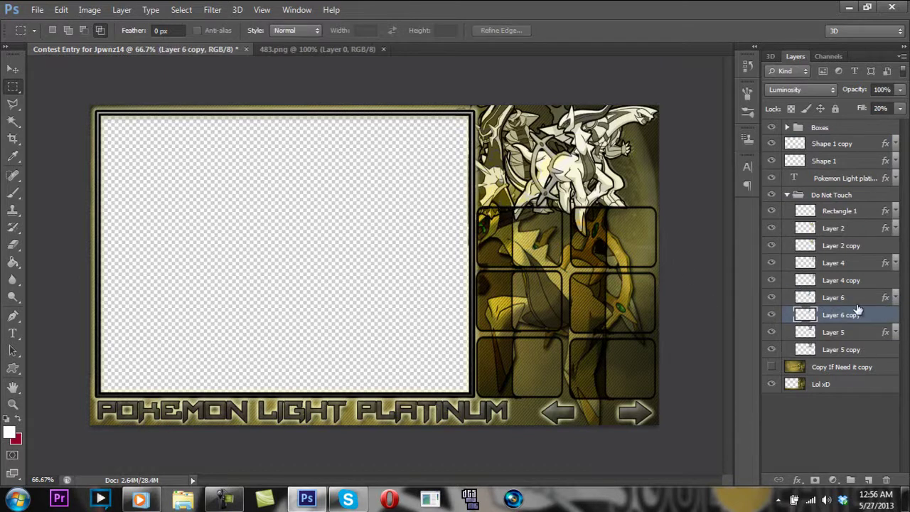
click(867, 231)
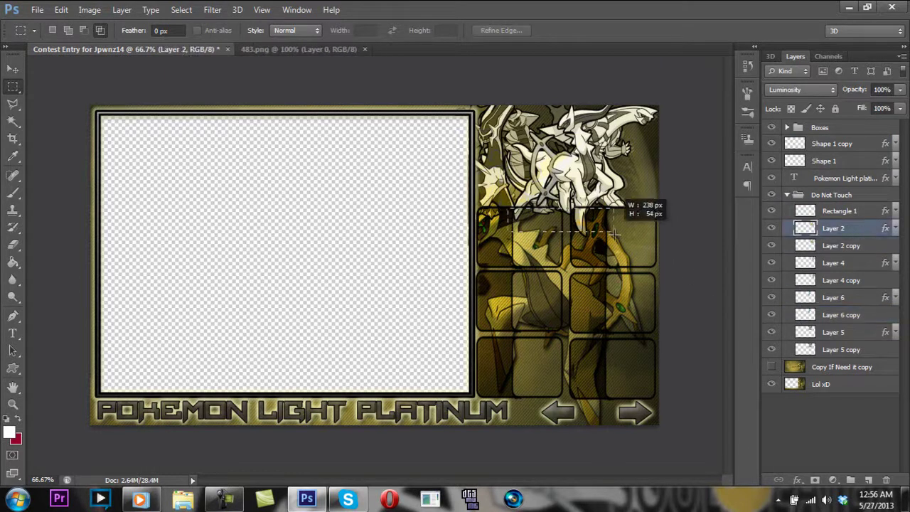
key(alt+bracketleft)
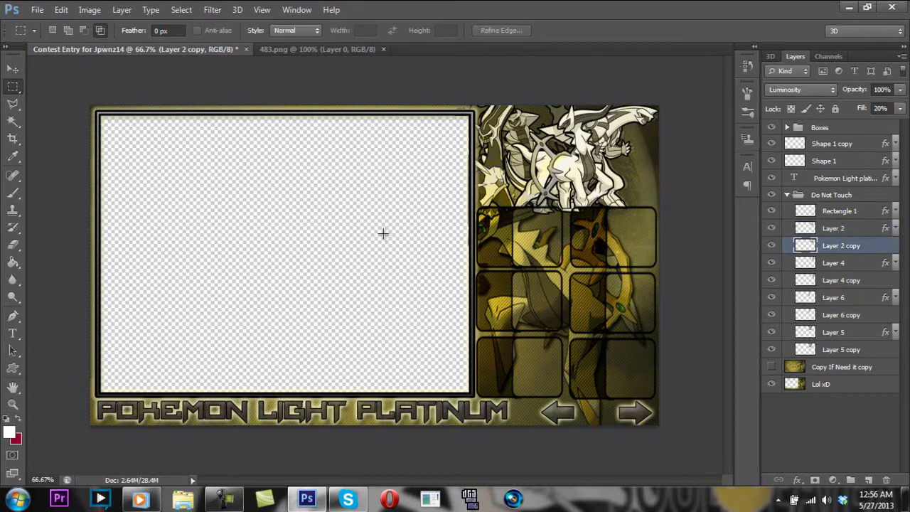
- Trim Layer 5, Layer 5 copy, Layer 4 and Layer 4 copy along the upper boxes' top edge, and collapse the Do Not Touch group
click(836, 338)
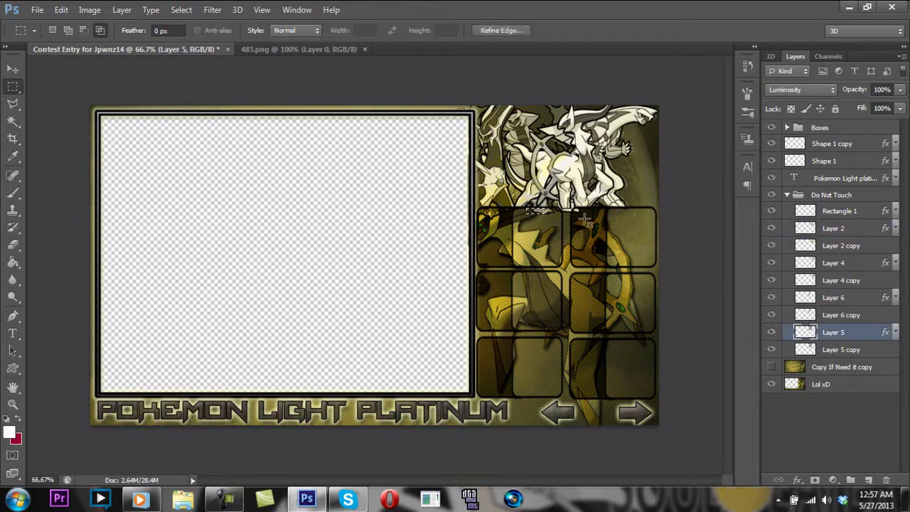
drag(527, 209, 620, 226)
click(857, 350)
click(863, 263)
click(862, 282)
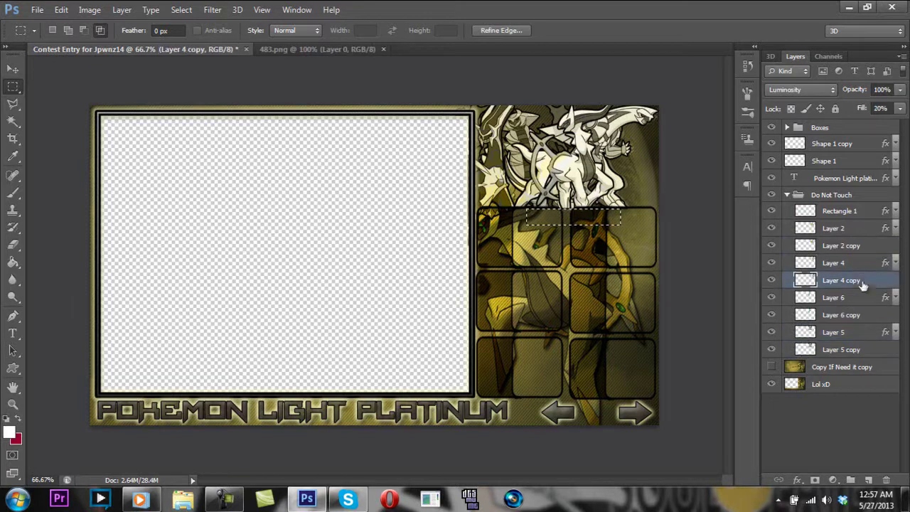
click(788, 194)
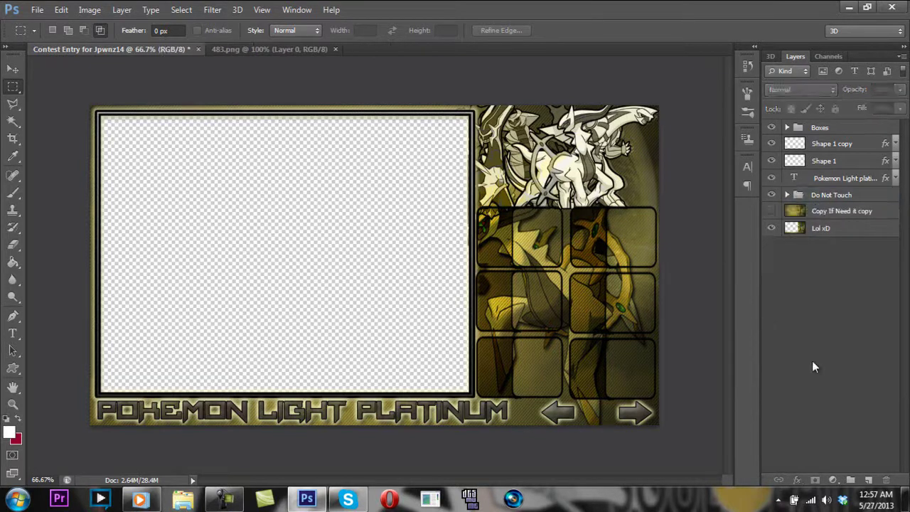
- Start a text note over the transparent window in 70 pt Infierno and set the text colour to black
key(v)
key(t)
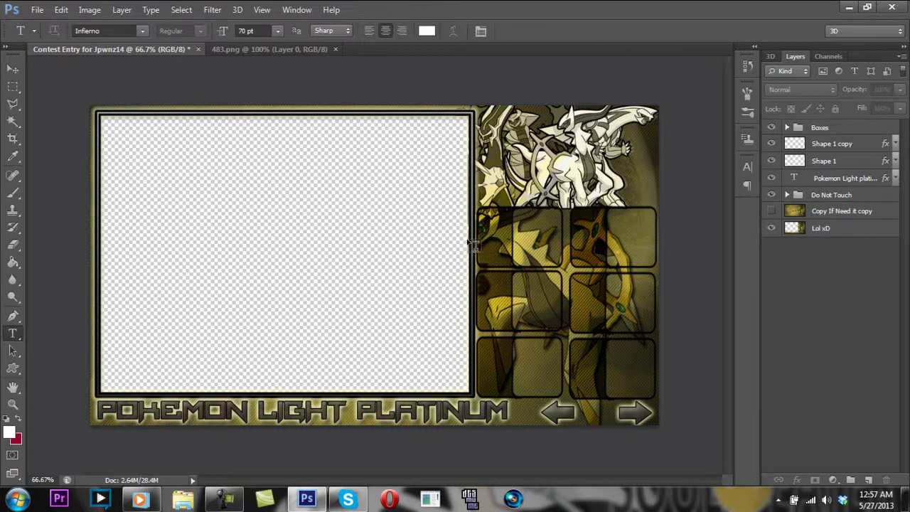
click(222, 217)
text(You)
click(9, 431)
click(655, 333)
key(Return)
key(BackSpace)
text(ca)
key(BackSpace)
key(BackSpace)
key(BackSpace)
key(BackSpace)
key(BackSpace)
key(BackSpace)
click(427, 31)
click(654, 334)
key(Return)
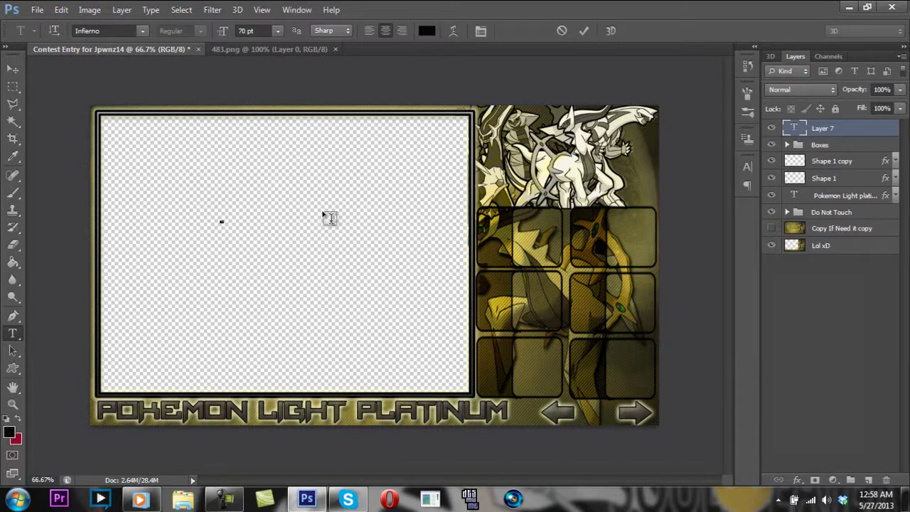
- Write a note about putting the name and the type, slide it across the canvas to read it, and delete its text layer
text(You can  PUT THE NAMEAND THE TYPE!)
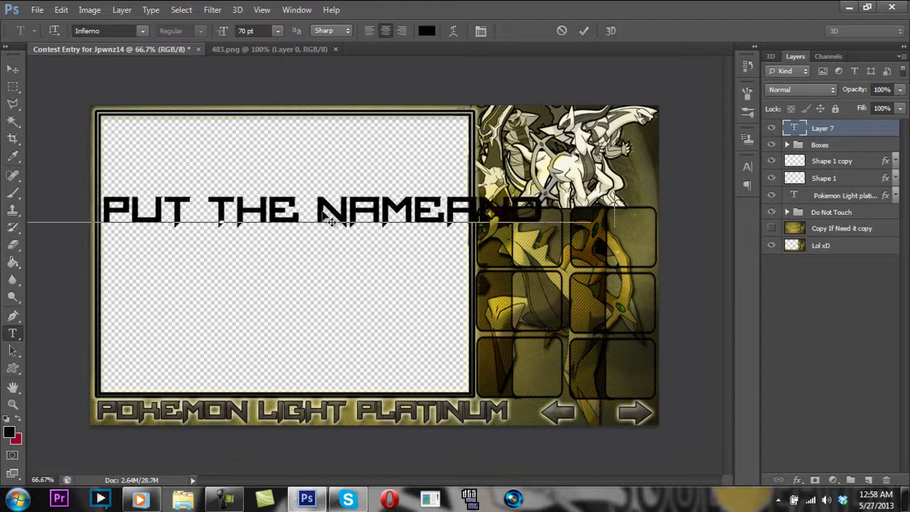
click(12, 69)
drag(236, 206, 639, 229)
drag(402, 235, 113, 217)
drag(431, 228, 59, 247)
key(Delete)
- Open Notepad, write "This Is the Layout :D Hope You like it :D", and close it without saving
key(super)
text(notepad)
key(Return)
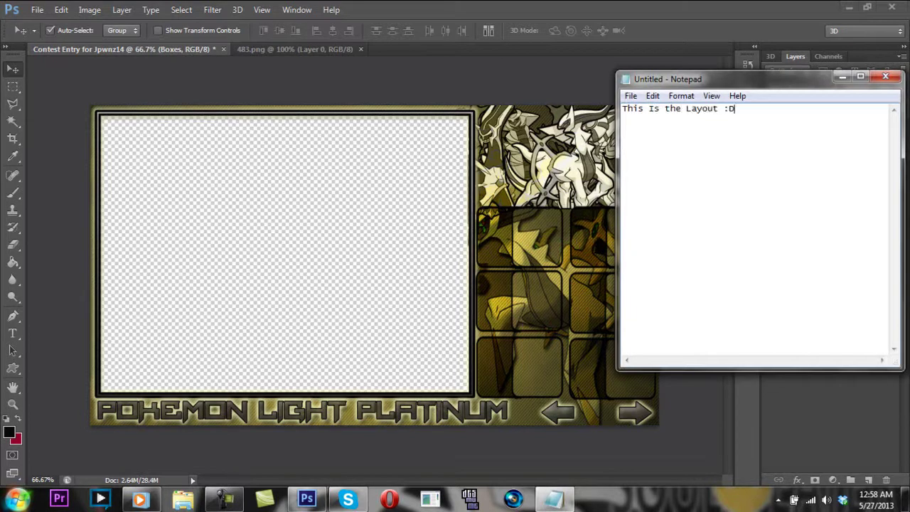
text(This Is the Layout :D Hope You like it :D)
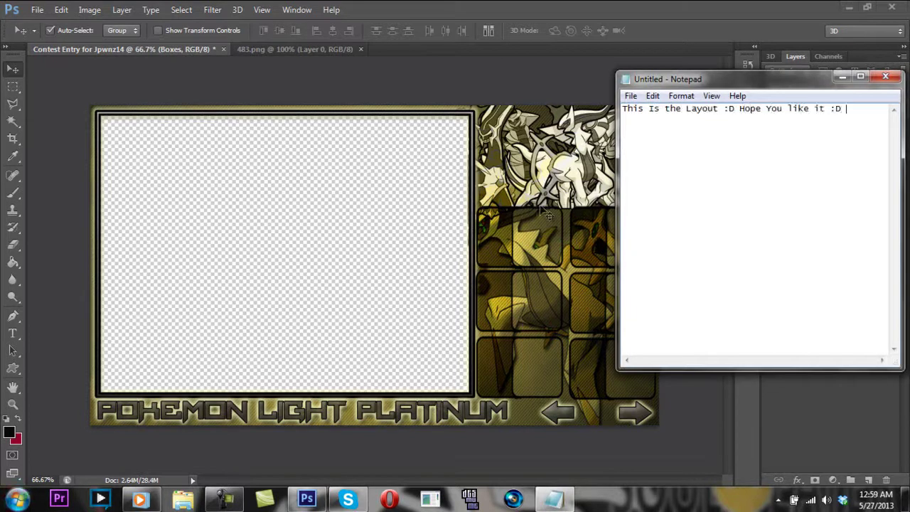
click(885, 77)
click(479, 248)
click(224, 499)
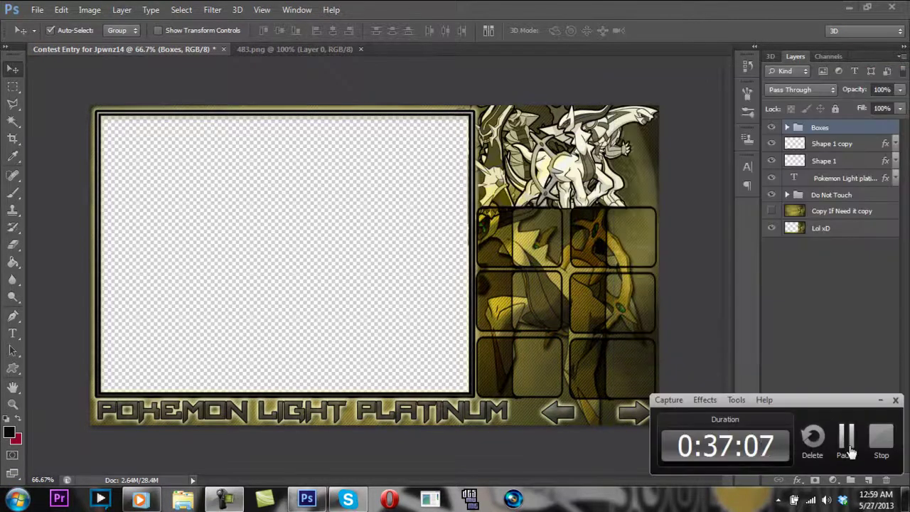